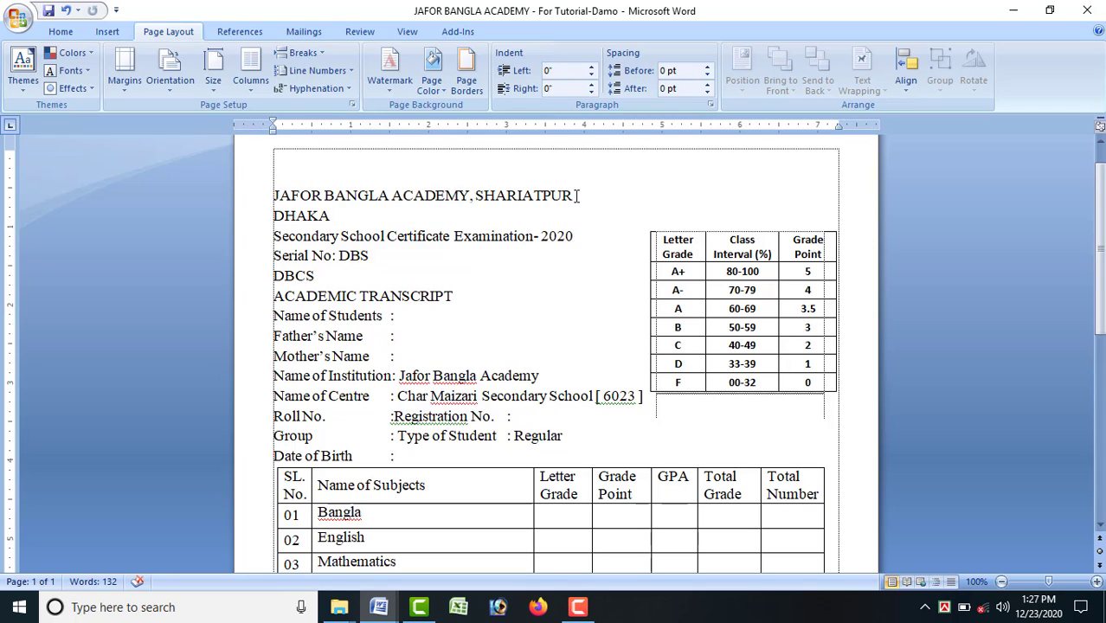
# Format the heading "JAFOR BANGLA ACADEMY, SHARIATPUR" as 24 pt bold and centre it on the page.
pyautogui.moveTo(573, 196); pyautogui.dragTo(304, 195)
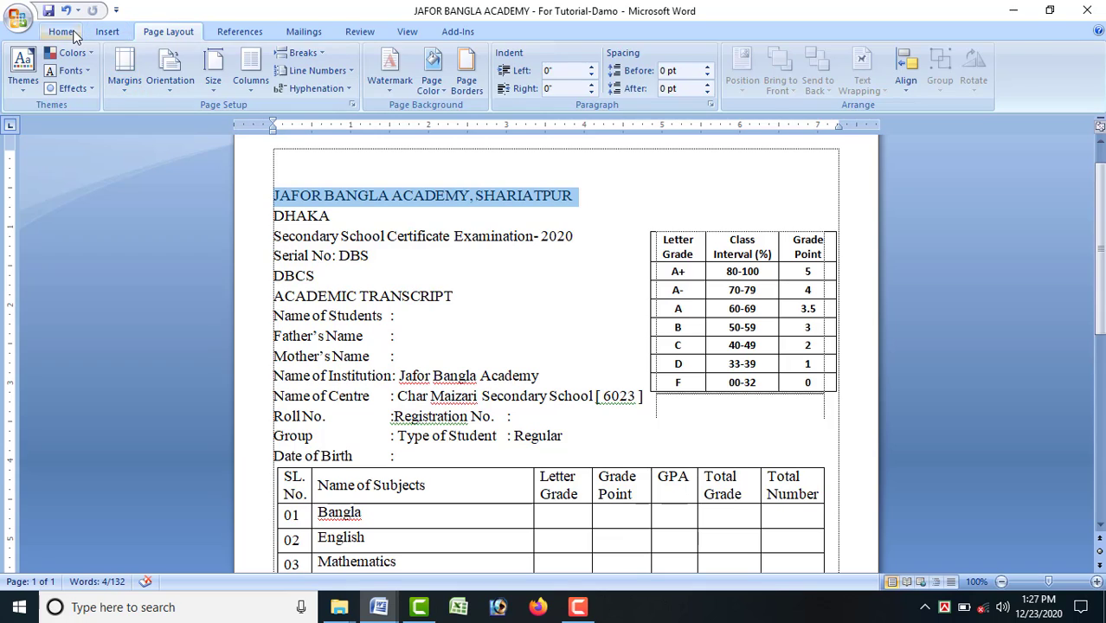
pyautogui.click(74, 32)
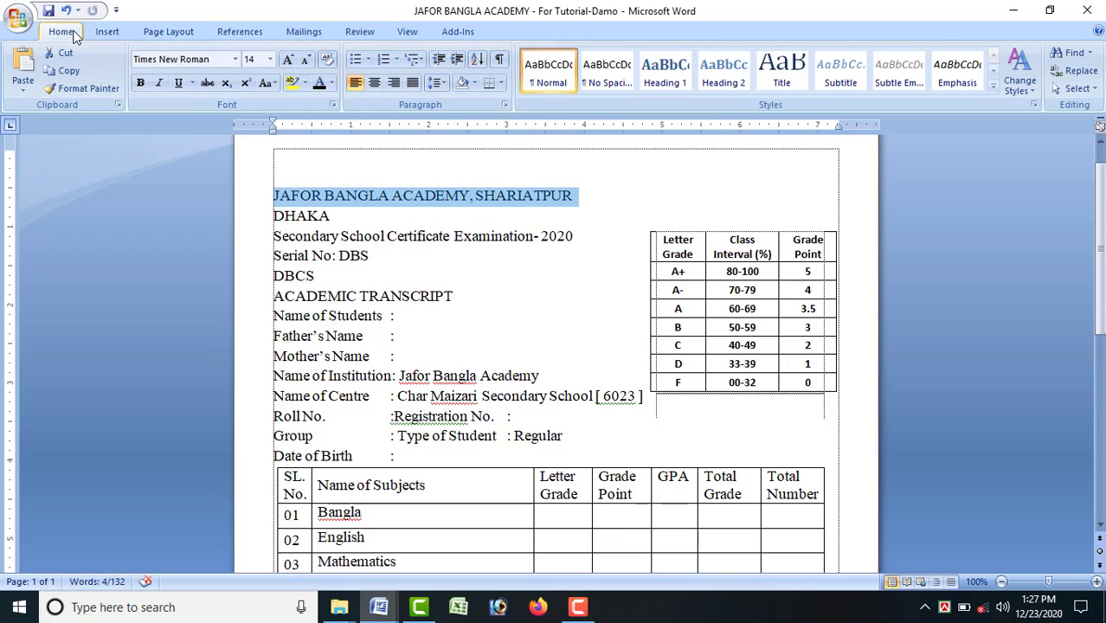
pyautogui.click(271, 62)
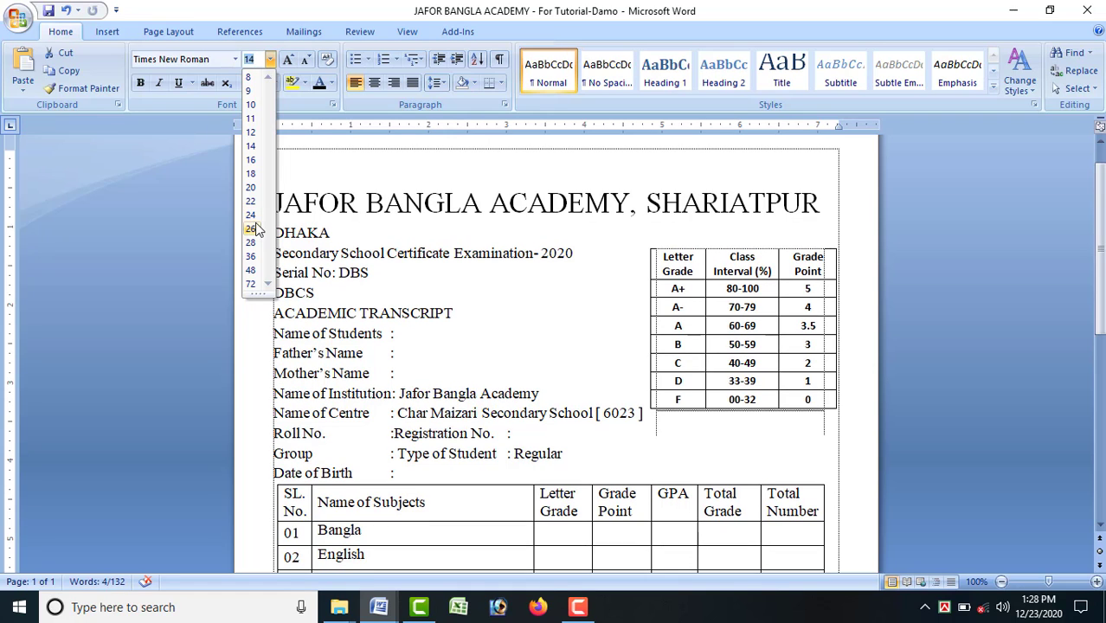
pyautogui.click(255, 220)
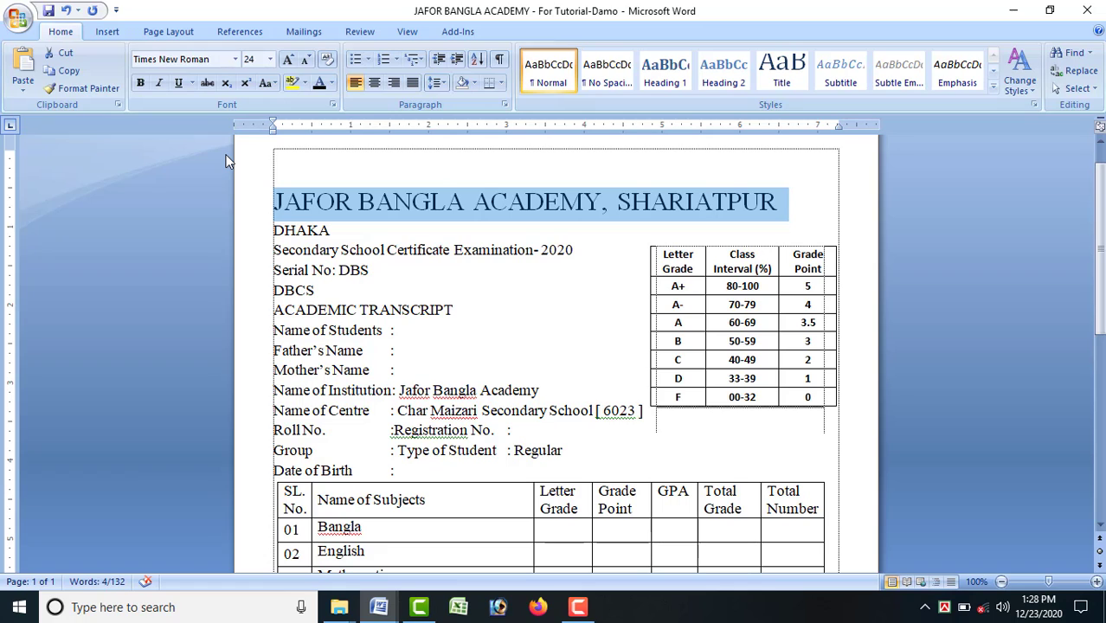
pyautogui.hotkey('ctrl', 'b')
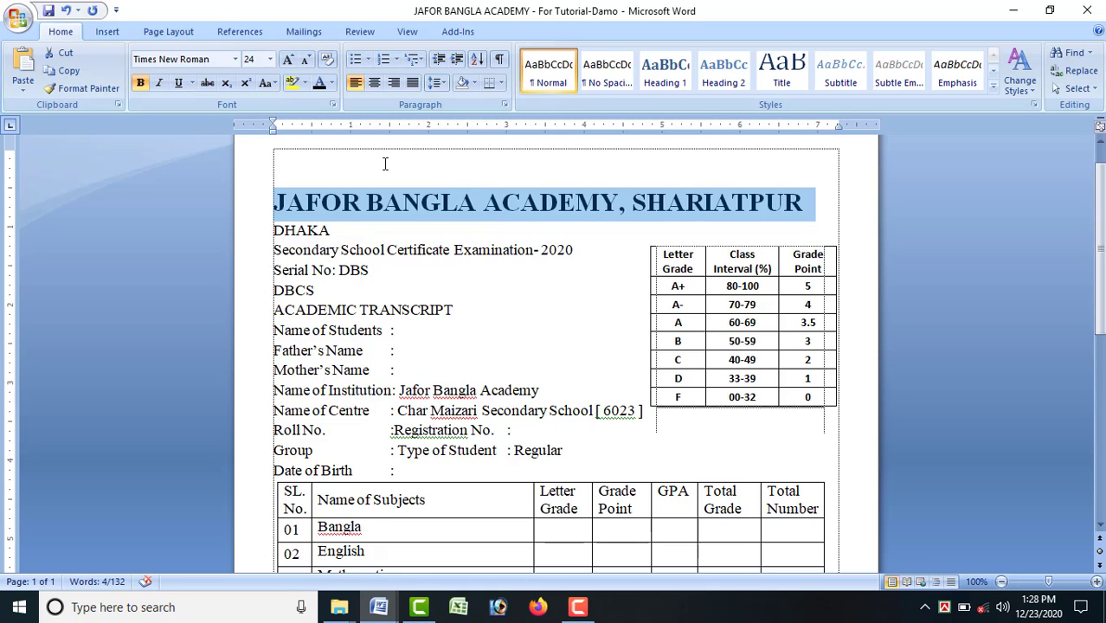
pyautogui.click(375, 83)
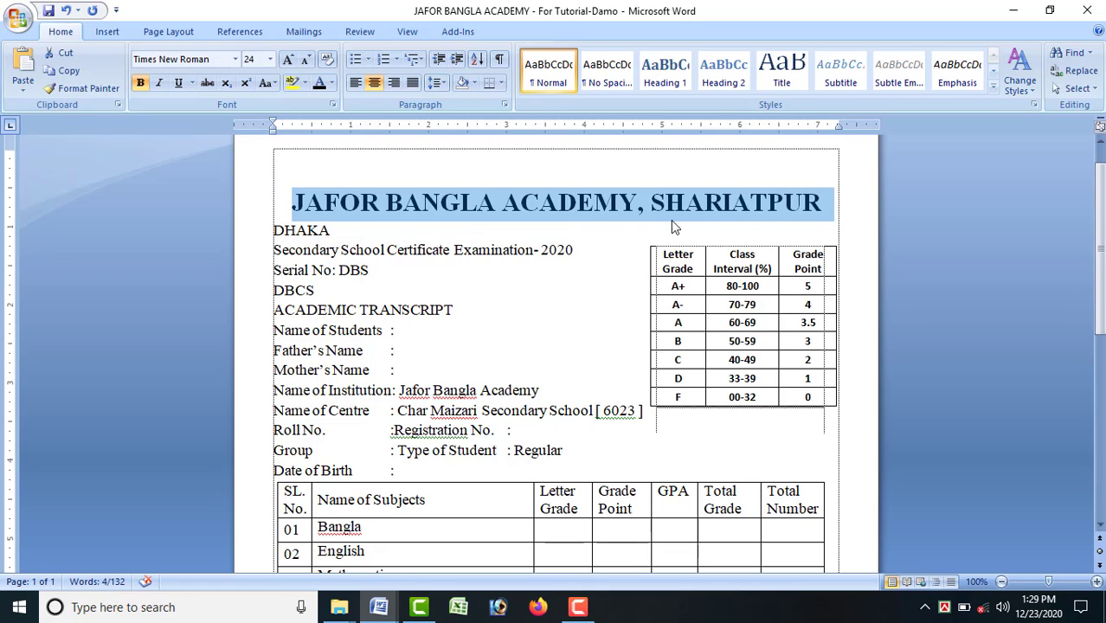
# Make the "DHAKA" line below the heading bold and centred.
pyautogui.click(356, 229)
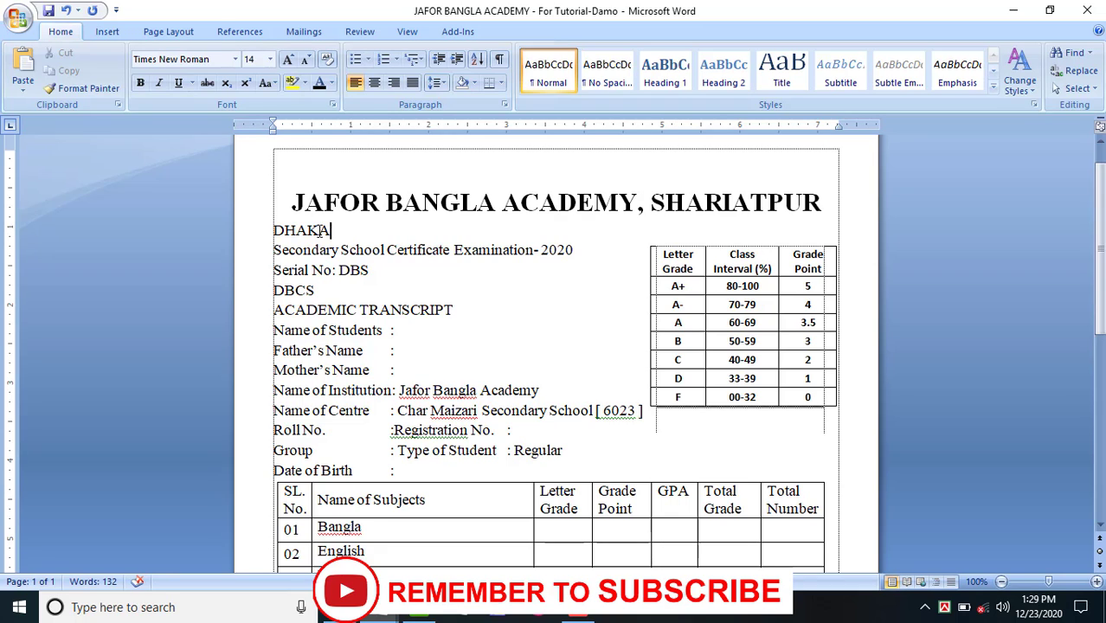
pyautogui.moveTo(333, 230); pyautogui.dragTo(273, 231)
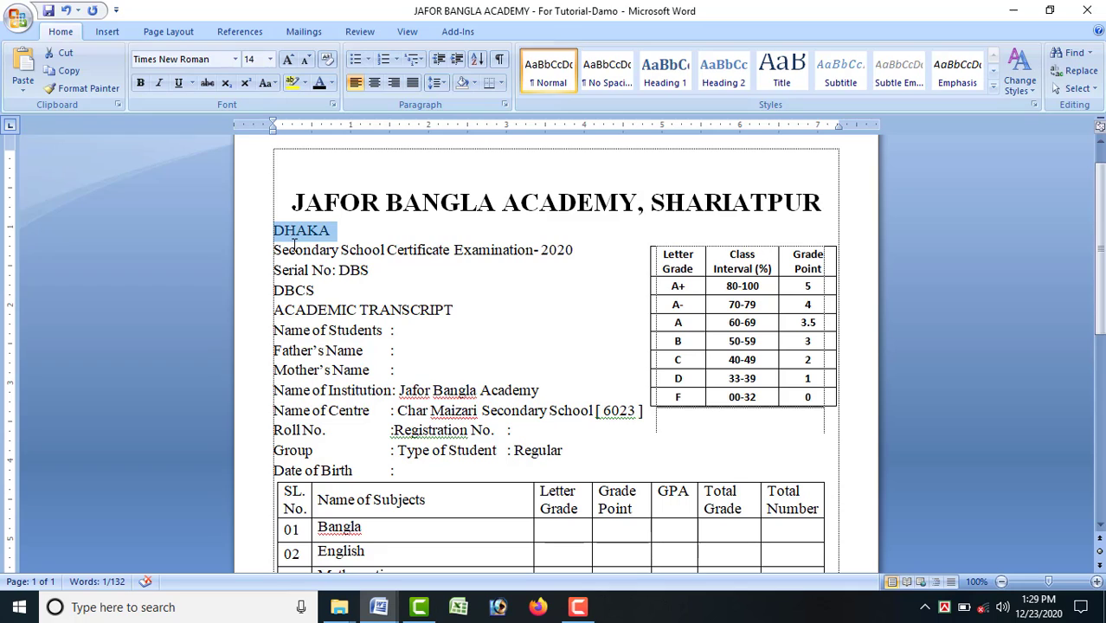
pyautogui.click(144, 85)
pyautogui.click(374, 82)
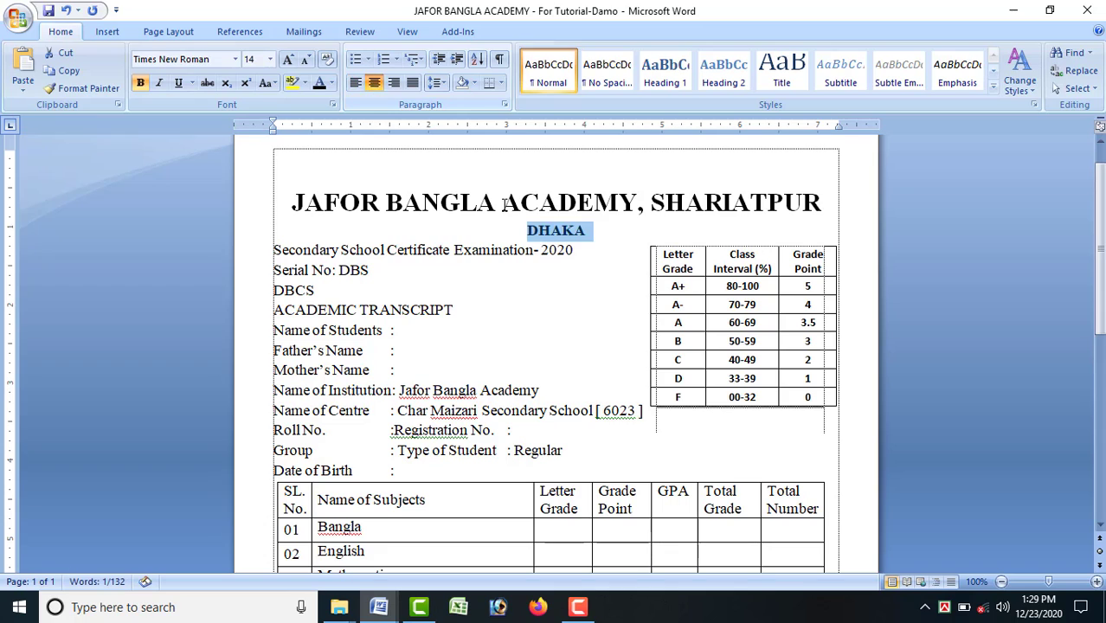
# Set the "Secondary School Certificate Examination- 2020" line to 18 pt and centre it.
pyautogui.click(607, 249)
pyautogui.scroll(-1, 423, 236)
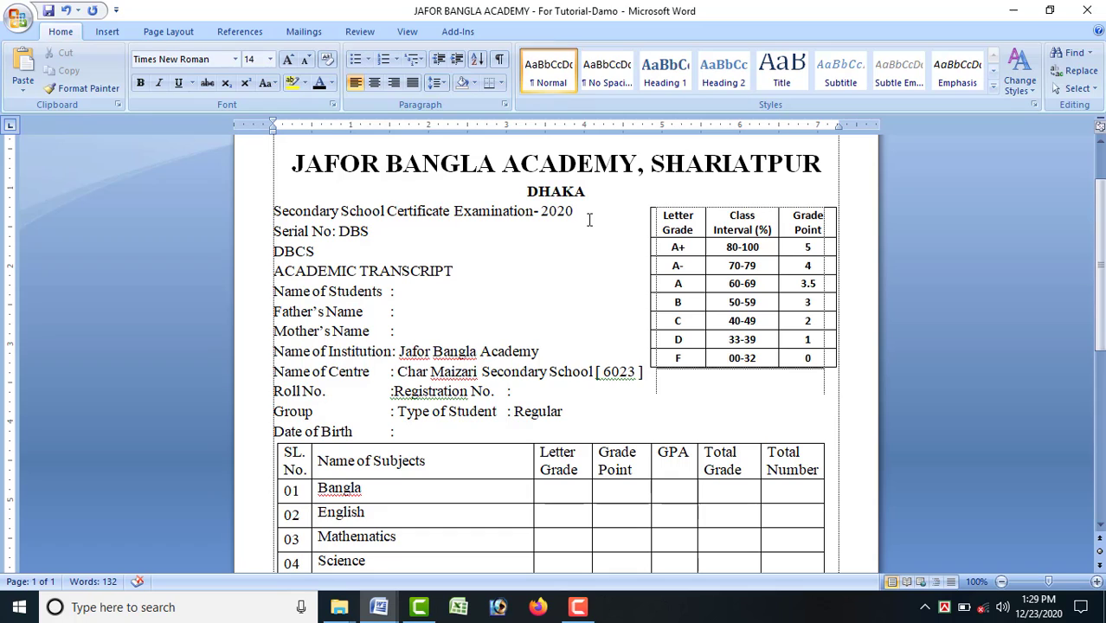
pyautogui.moveTo(576, 215); pyautogui.dragTo(345, 214)
pyautogui.moveTo(345, 214); pyautogui.dragTo(298, 218)
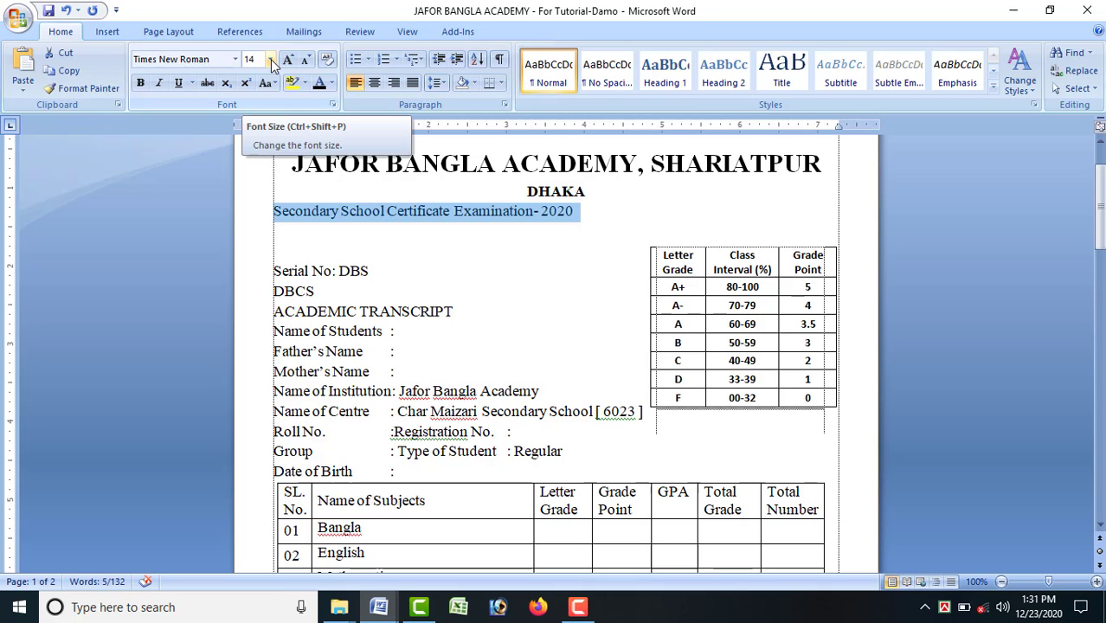
pyautogui.click(271, 60)
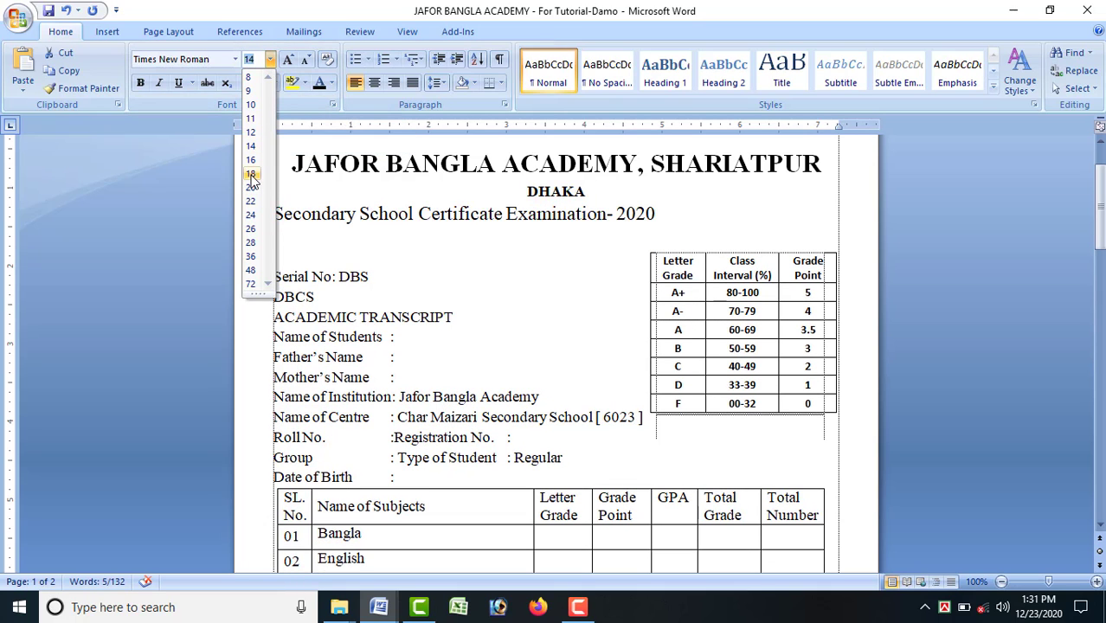
pyautogui.click(251, 175)
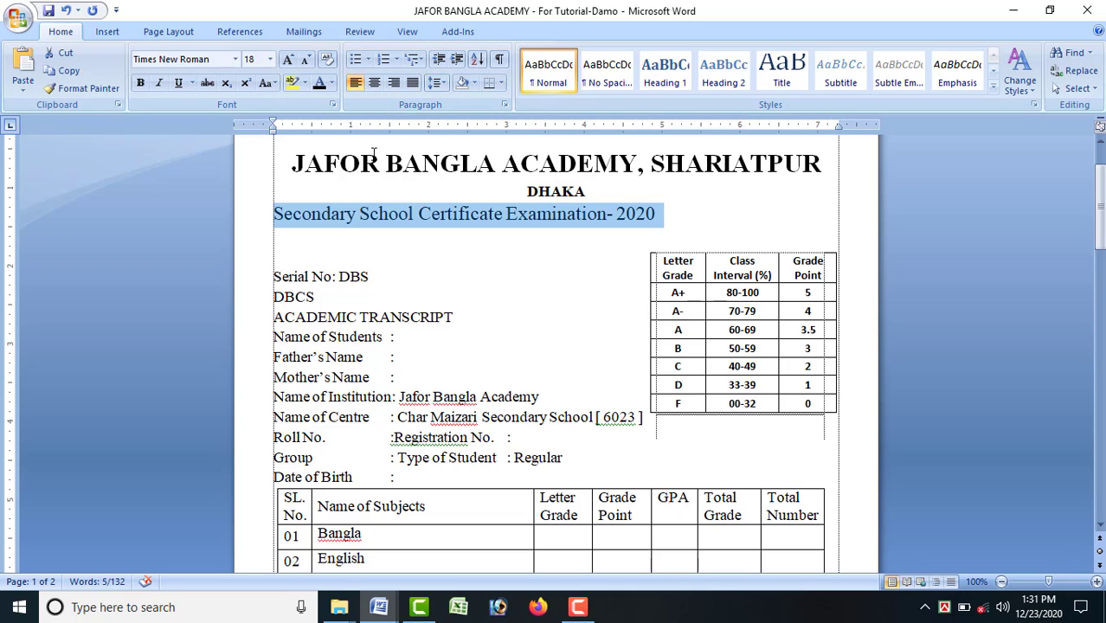
pyautogui.hotkey('ctrl', 'e')
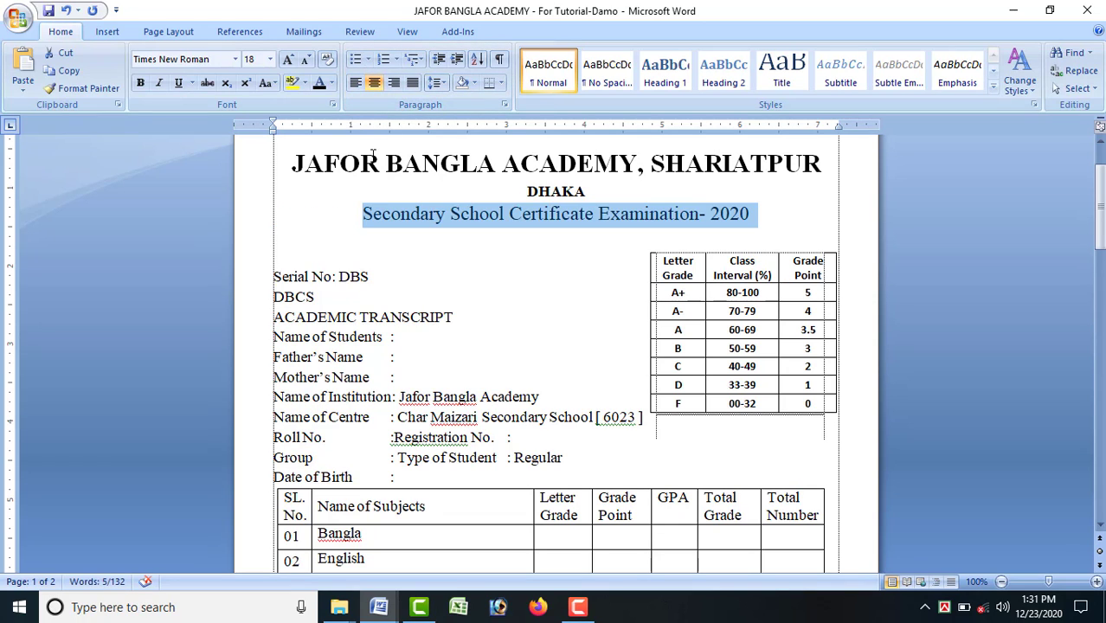
pyautogui.click(673, 215)
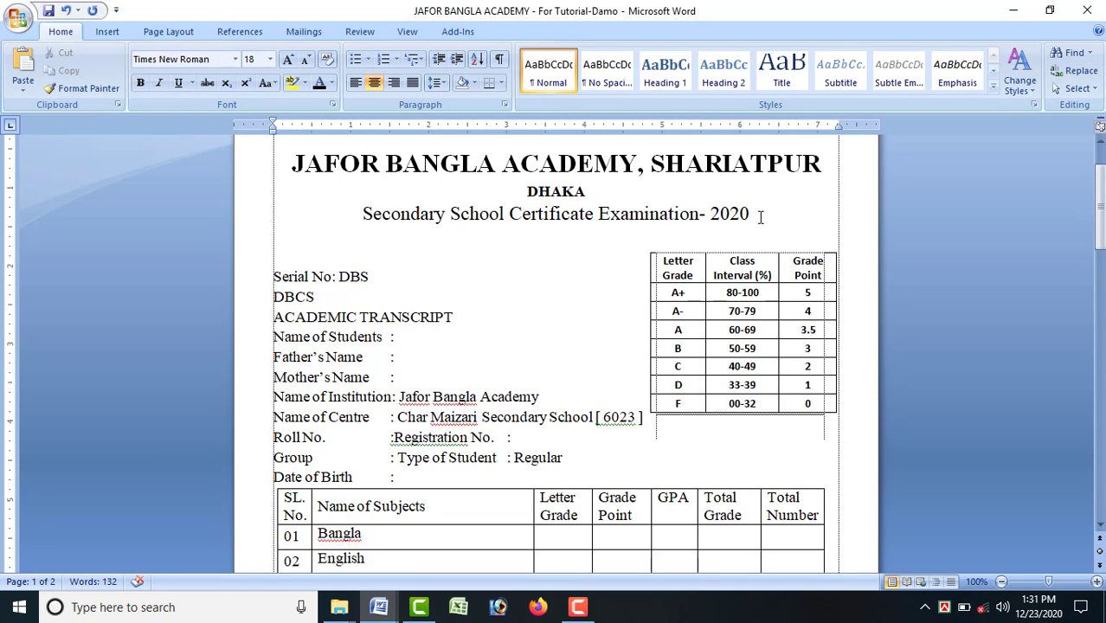
# Change the font colour of the "Secondary School Certificate Examination- 2020" line to the standard Blue.
pyautogui.click(760, 217)
pyautogui.moveTo(752, 217); pyautogui.dragTo(365, 214)
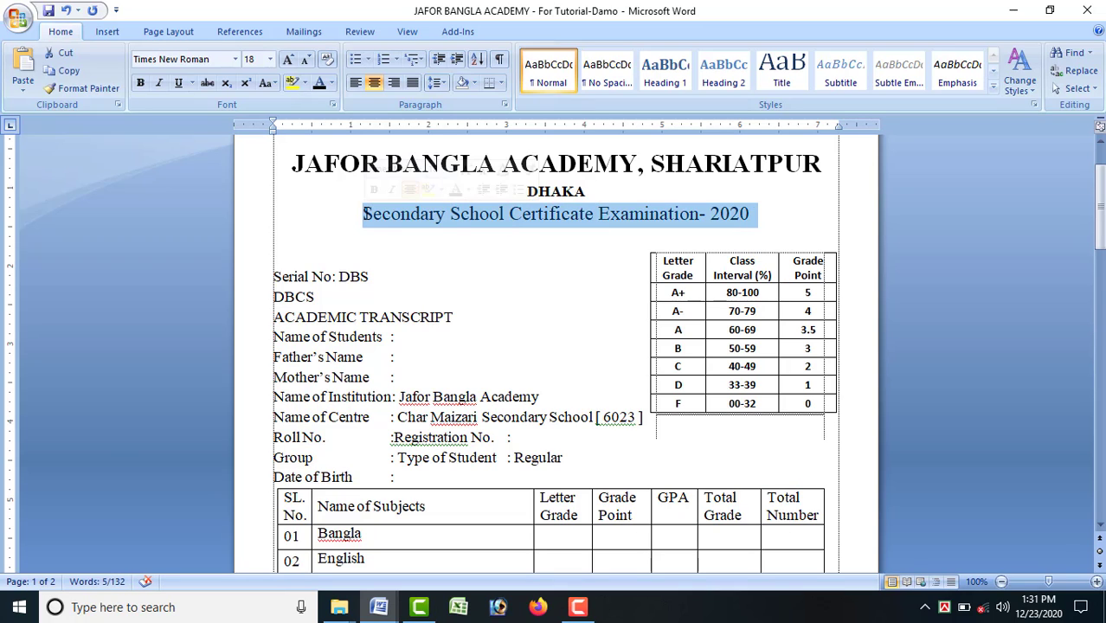
pyautogui.click(331, 84)
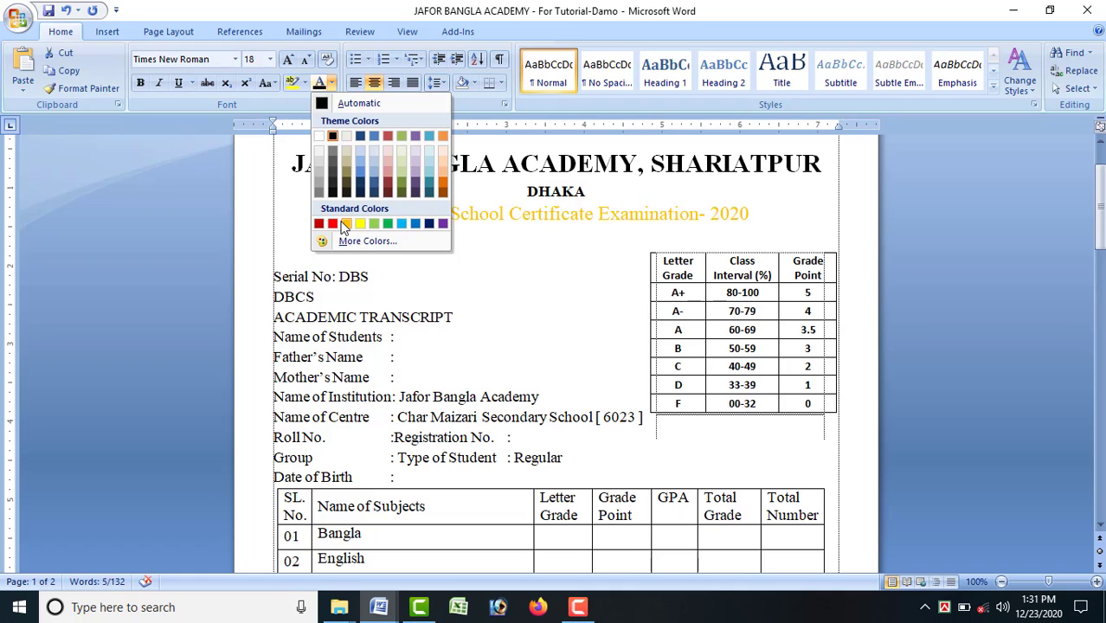
pyautogui.click(415, 226)
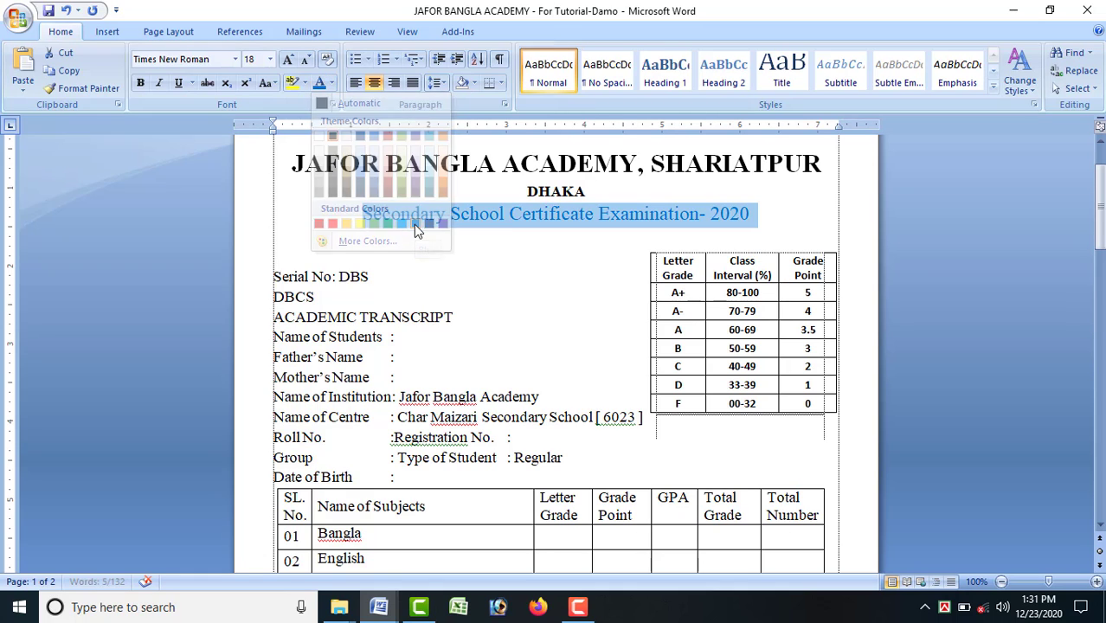
pyautogui.click(757, 222)
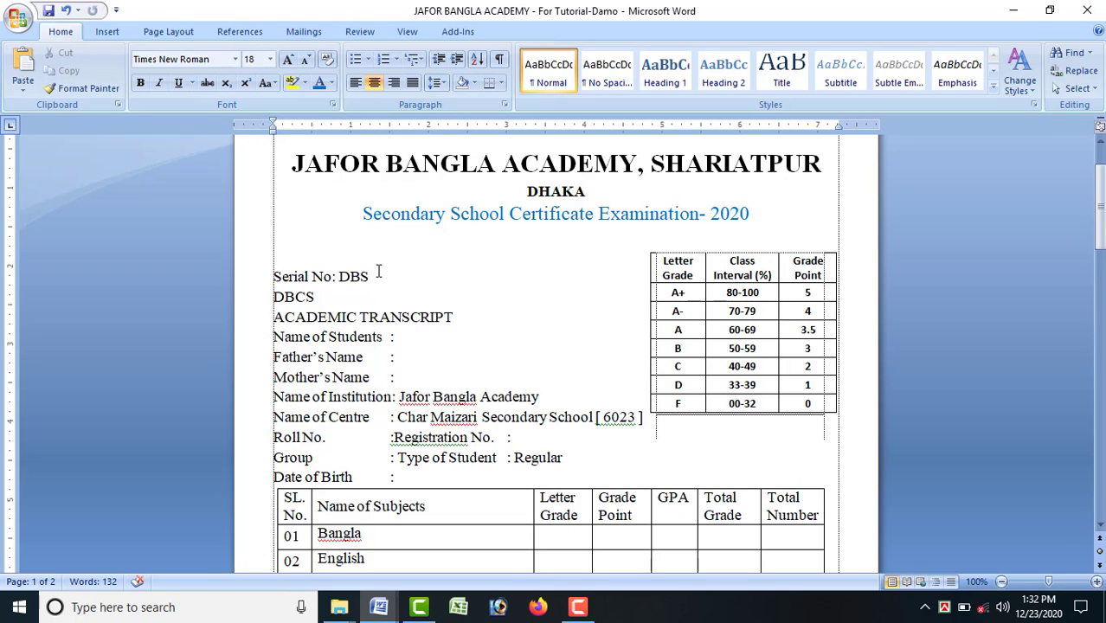
# Make the text "DBS" after "Serial No:" bold.
pyautogui.click(378, 275)
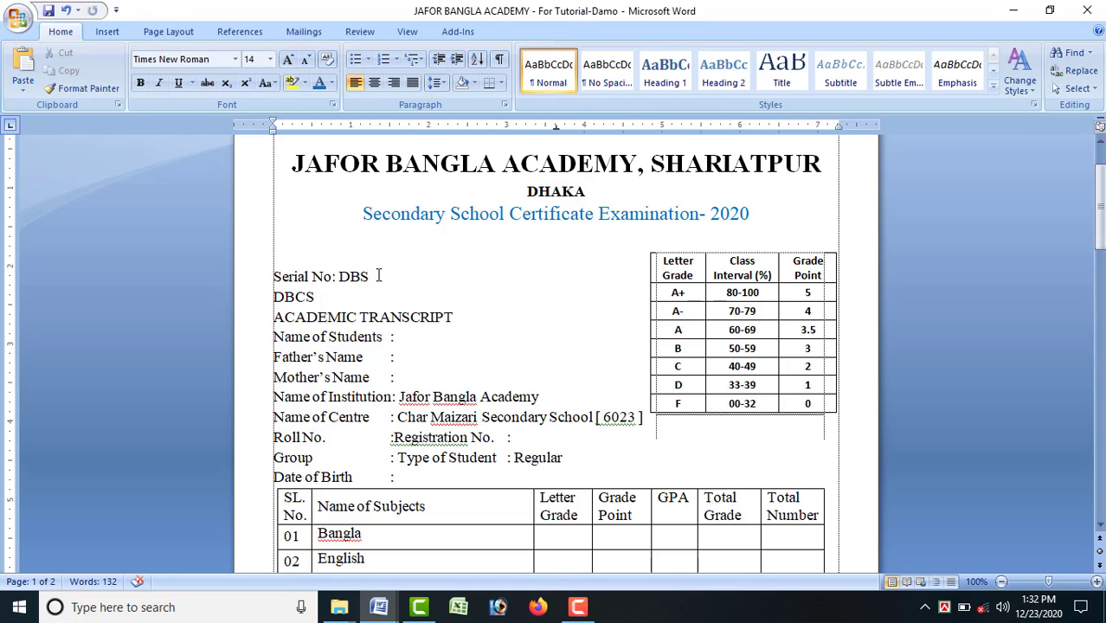
pyautogui.moveTo(373, 276); pyautogui.dragTo(338, 276)
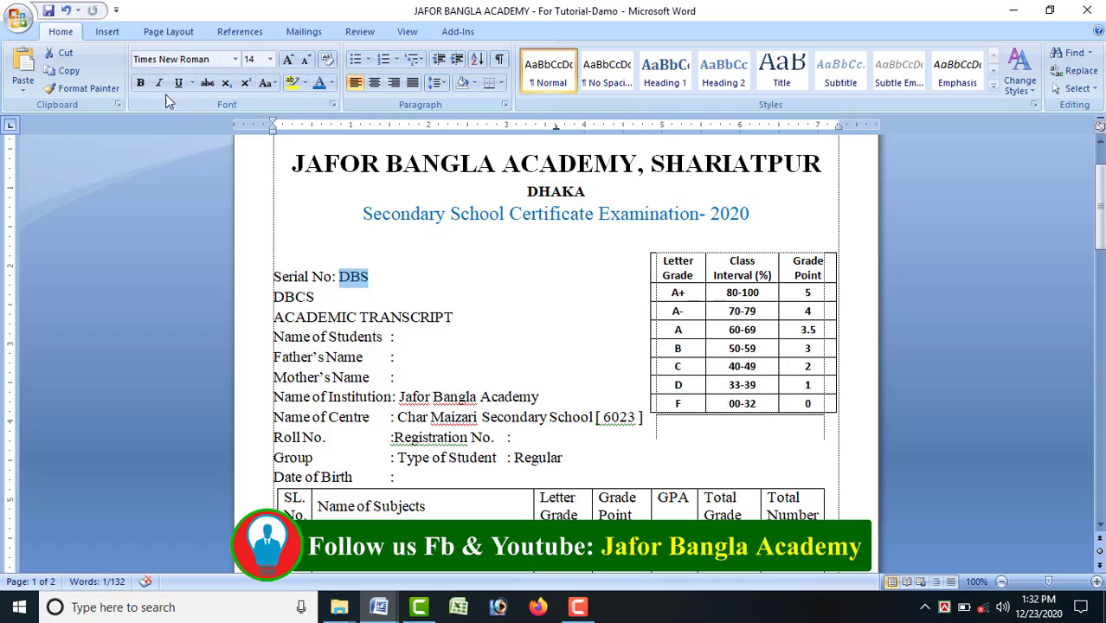
pyautogui.click(142, 83)
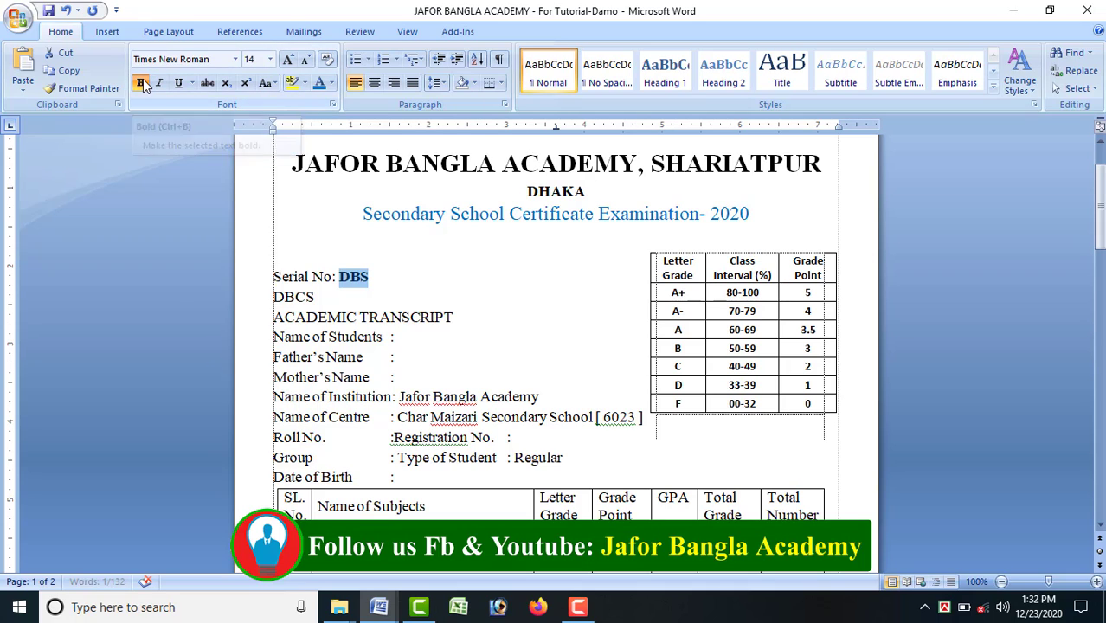
# Indent the "DBCS" line so it sits beneath "DBS" and make it bold.
pyautogui.moveTo(314, 297); pyautogui.dragTo(273, 297)
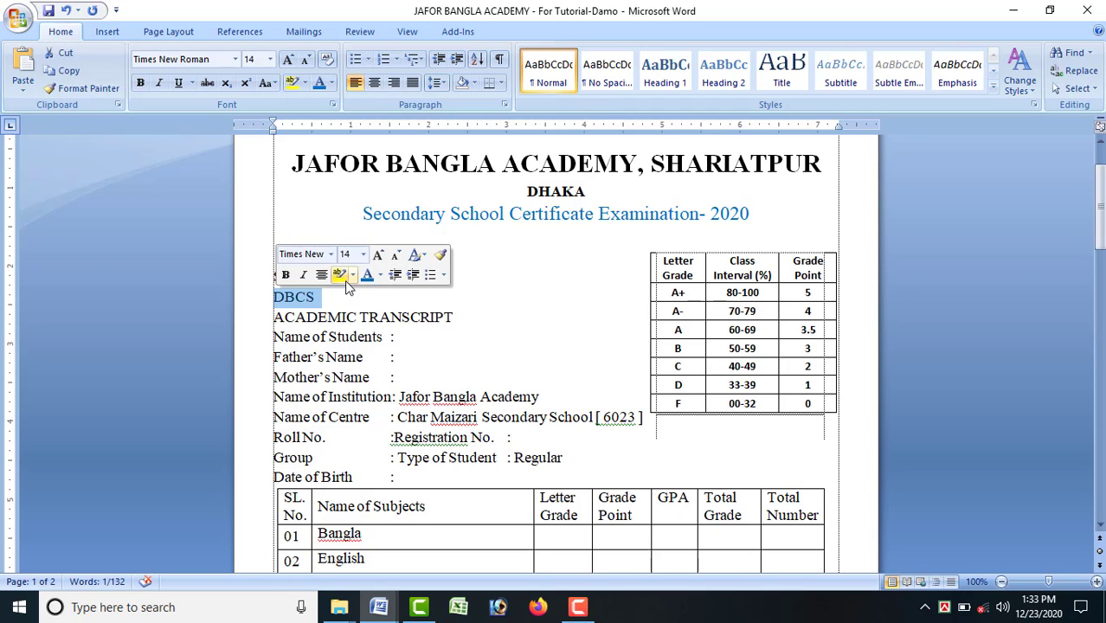
pyautogui.click(346, 294)
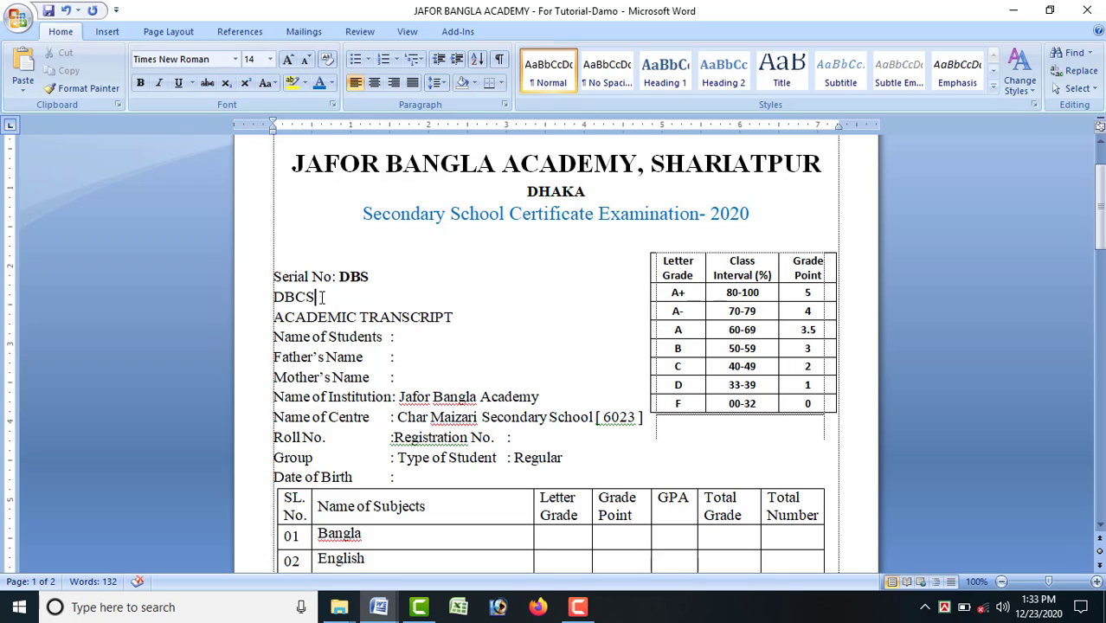
pyautogui.moveTo(316, 297); pyautogui.dragTo(274, 297)
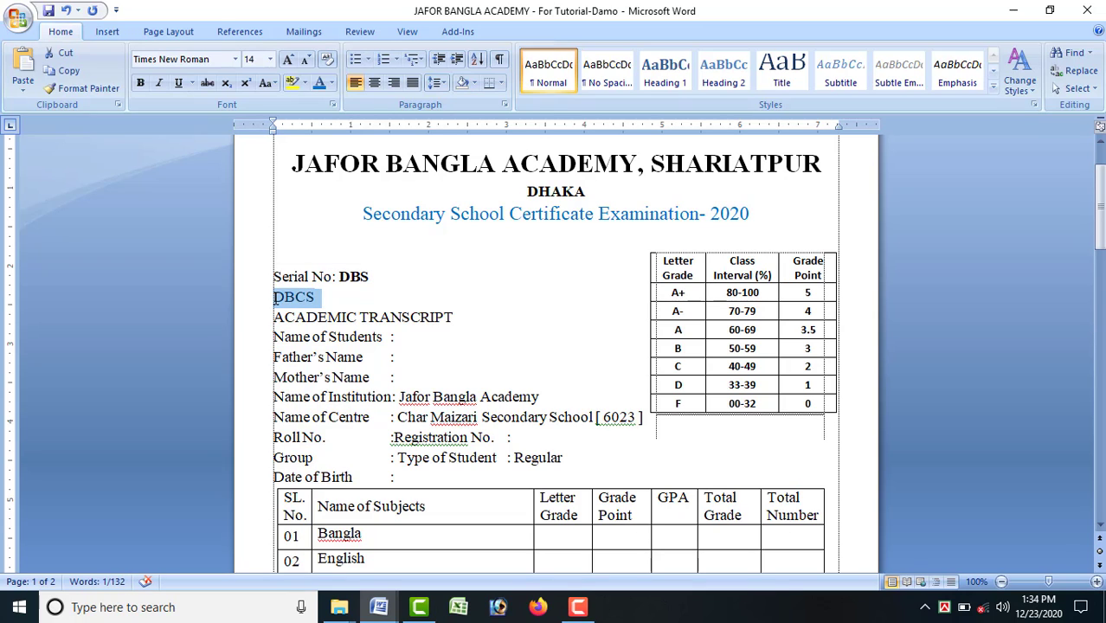
pyautogui.press('Tab')
pyautogui.click(388, 343)
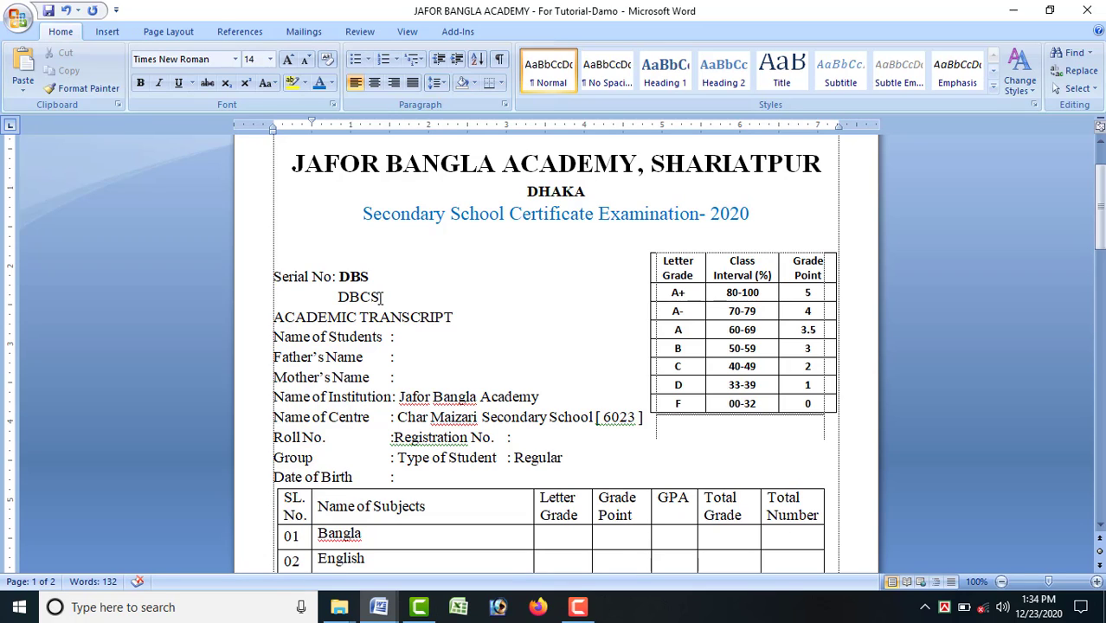
pyautogui.moveTo(380, 297); pyautogui.dragTo(337, 297)
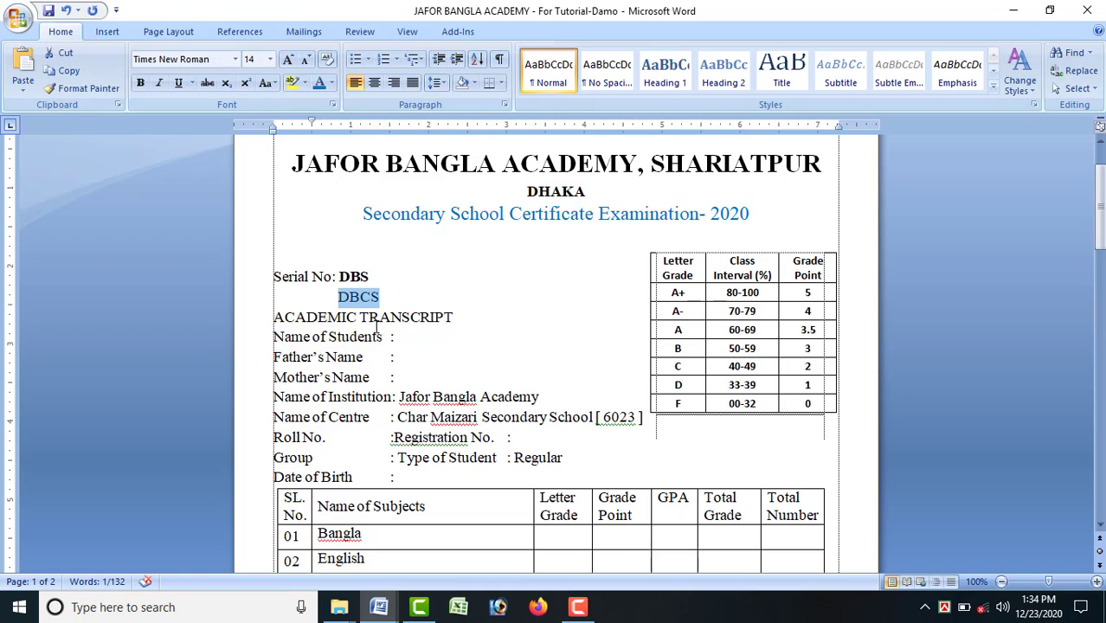
pyautogui.hotkey('ctrl', 'b')
pyautogui.click(458, 319)
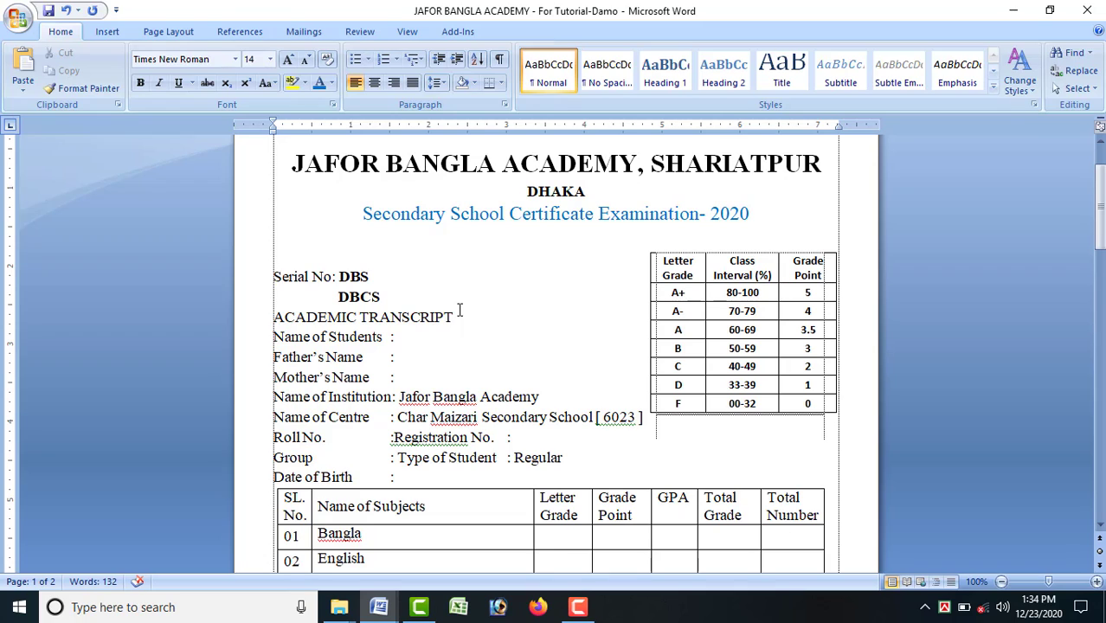
# Insert the picture "Special colour logo" from the Desktop on the blank line below the examination title.
pyautogui.click(563, 247)
pyautogui.click(109, 32)
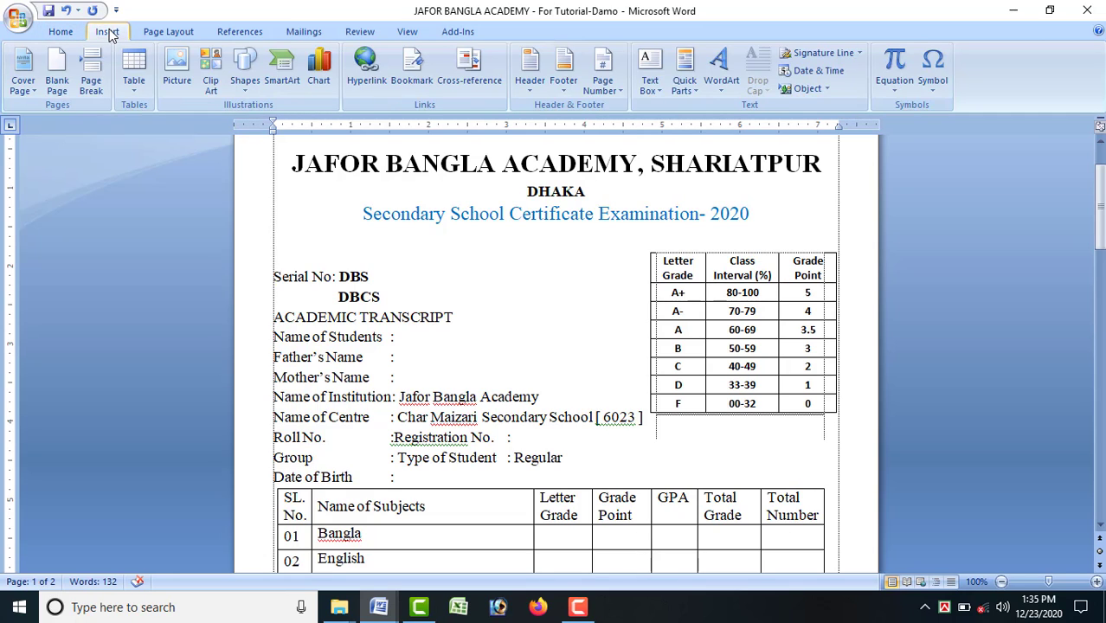
pyautogui.click(178, 86)
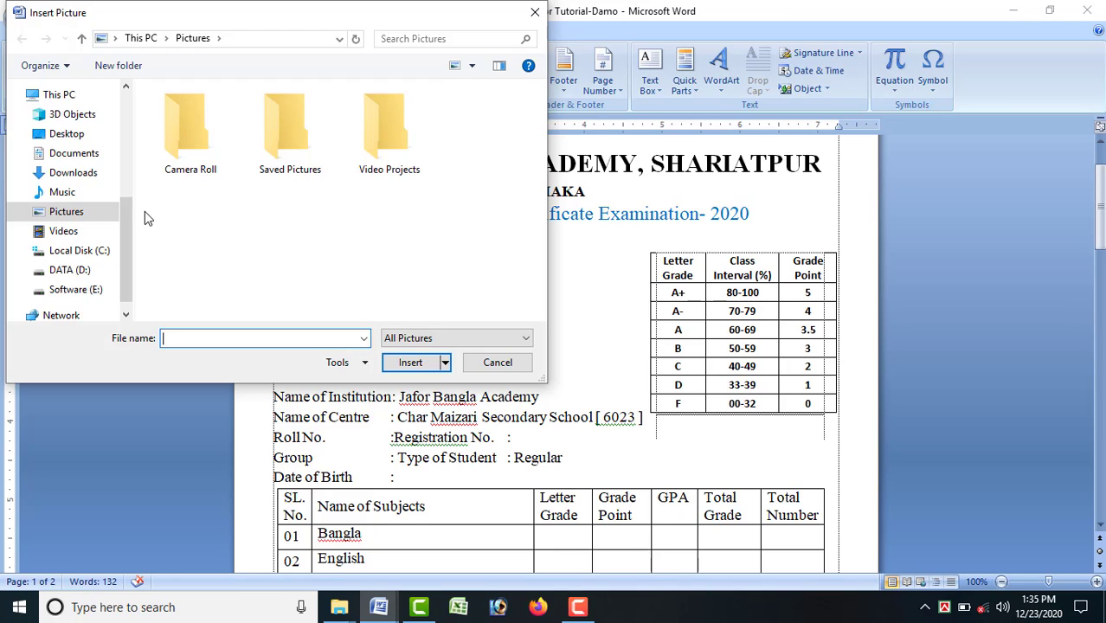
pyautogui.click(75, 137)
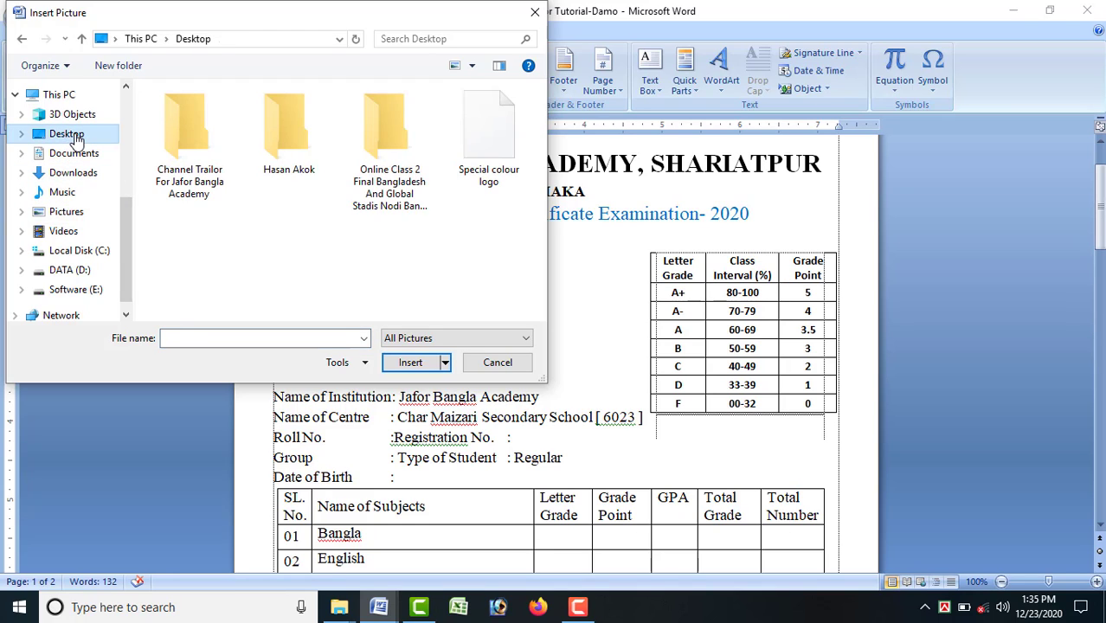
pyautogui.click(486, 115)
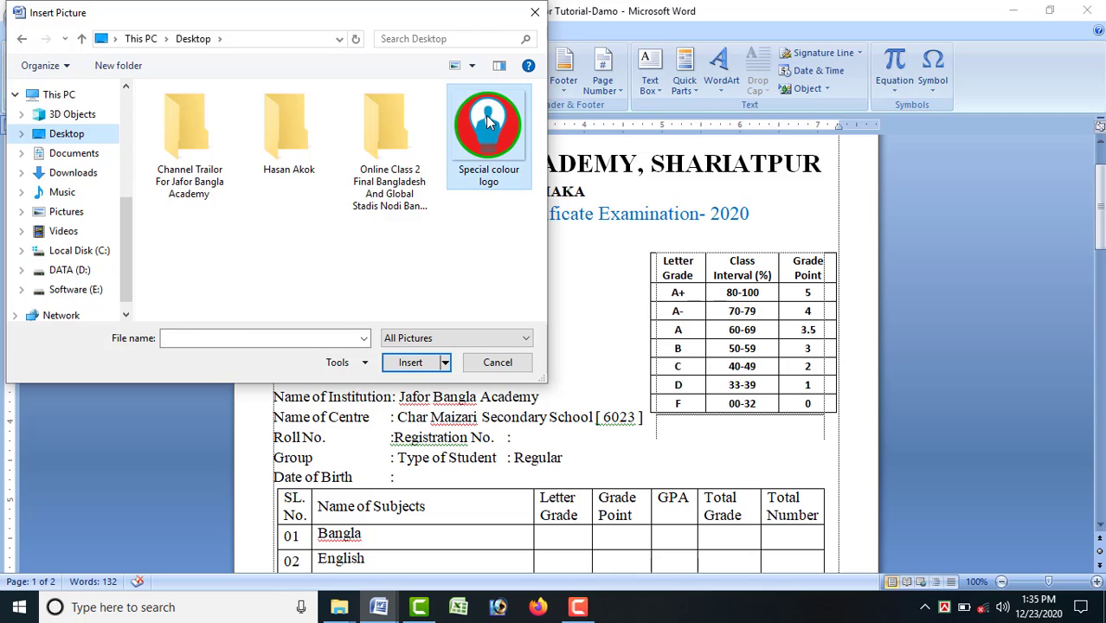
pyautogui.click(410, 362)
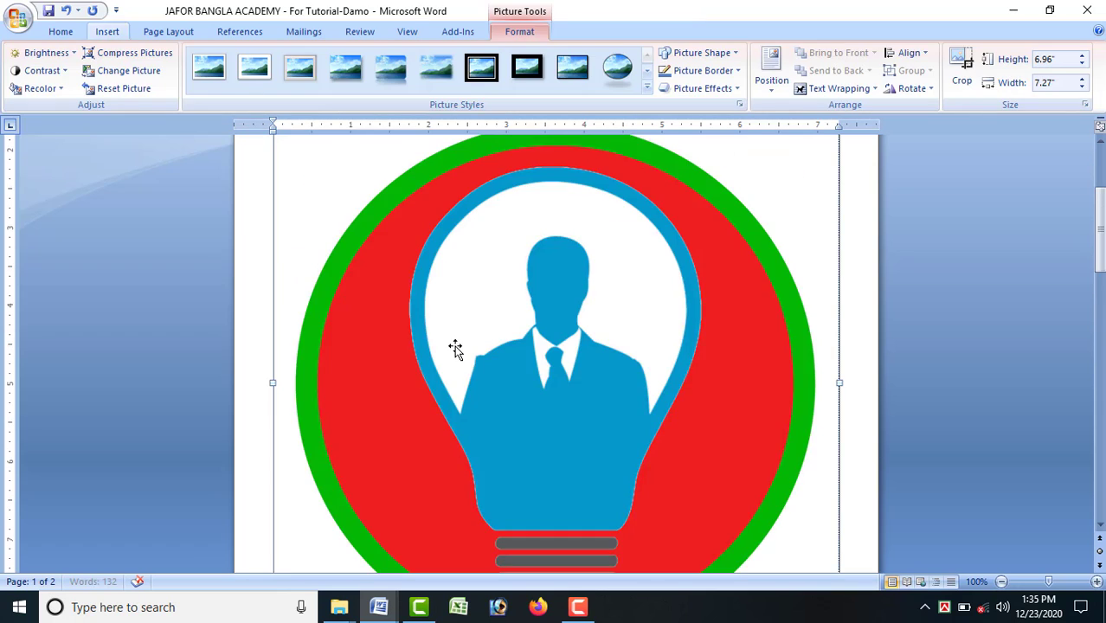
# Open the text wrapping options for the inserted logo picture.
pyautogui.scroll(-1, 454, 346)
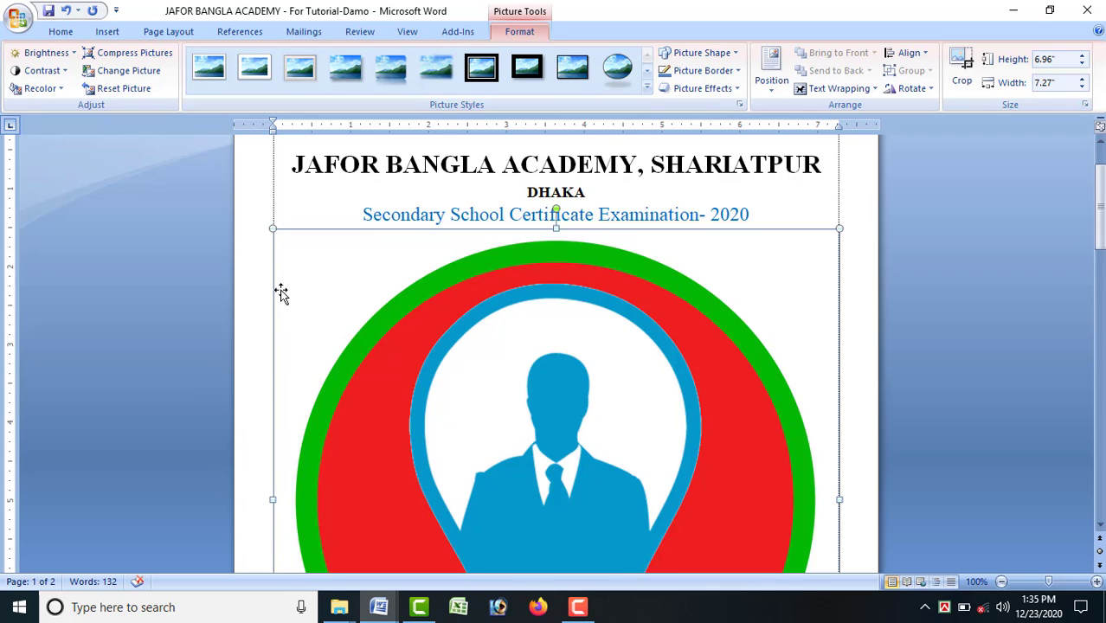
pyautogui.rightClick(499, 264)
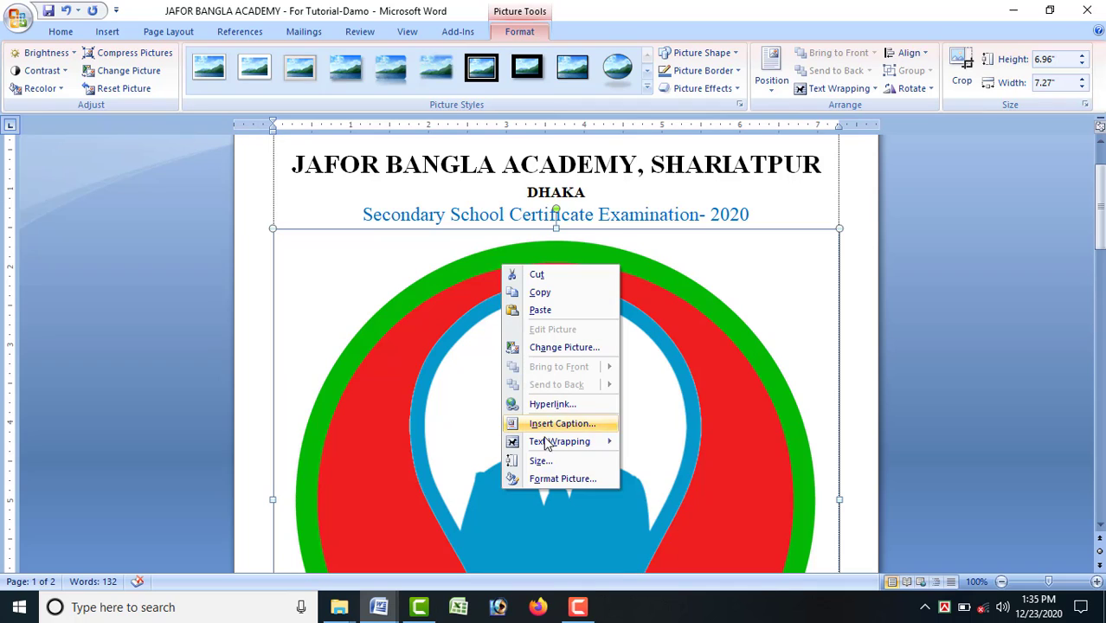
pyautogui.moveTo(545, 449)
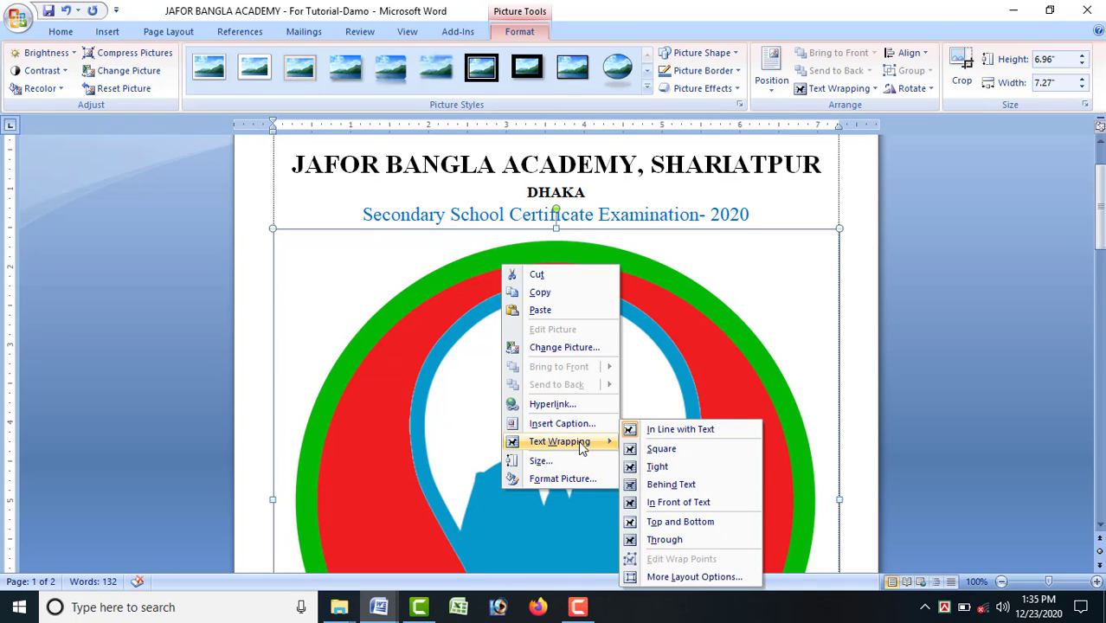
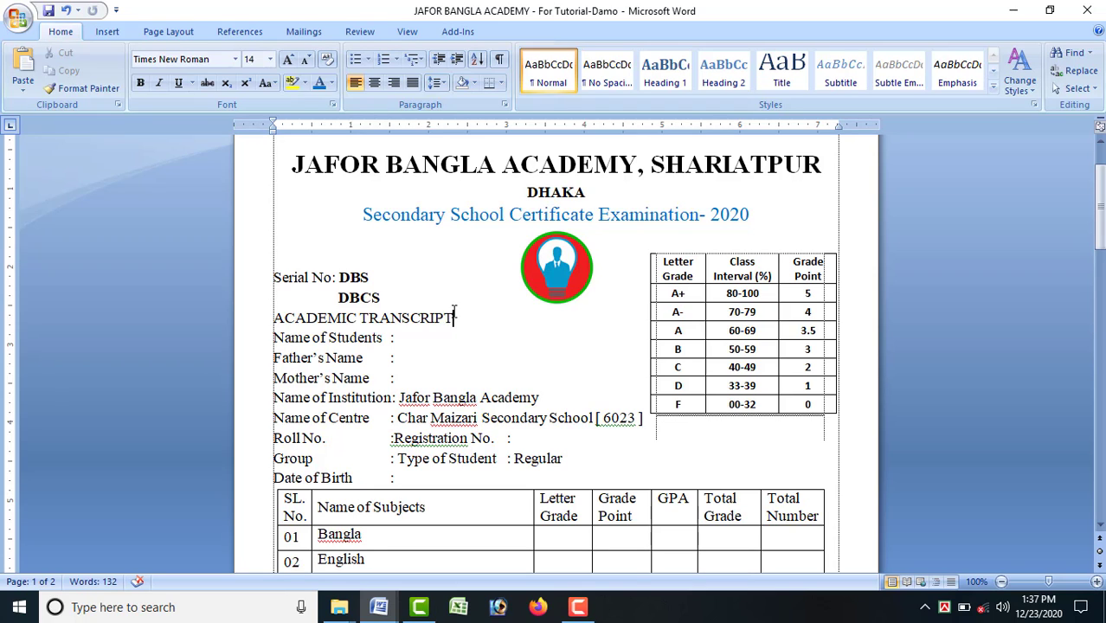
# Centre the "ACADEMIC TRANSCRIPT" line and make it bold in the standard Green.
pyautogui.moveTo(453, 318); pyautogui.dragTo(277, 317)
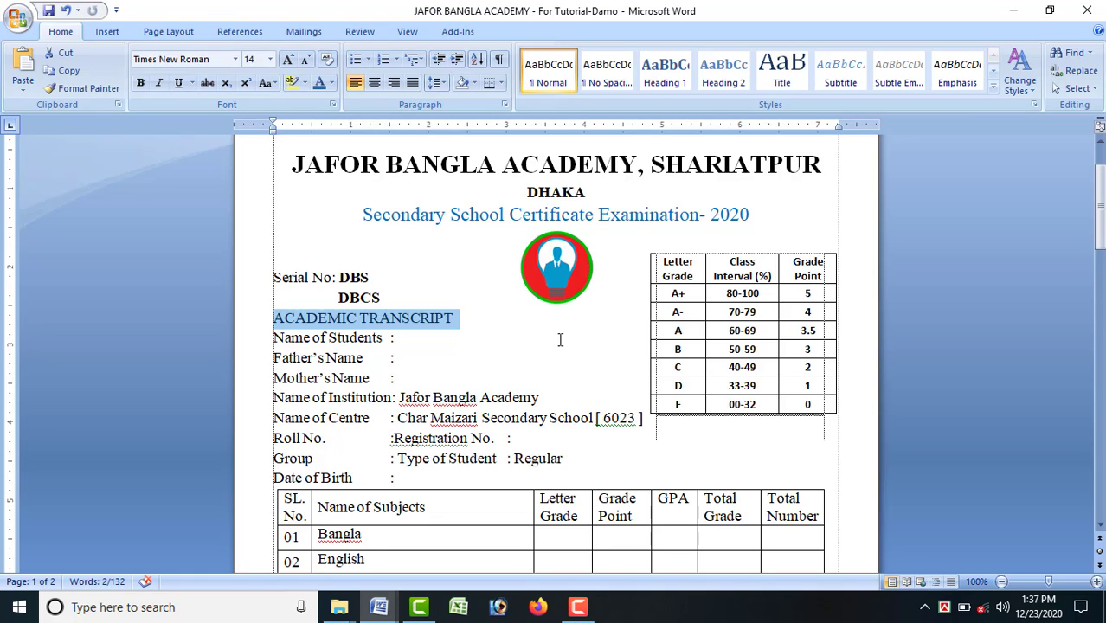
pyautogui.click(376, 83)
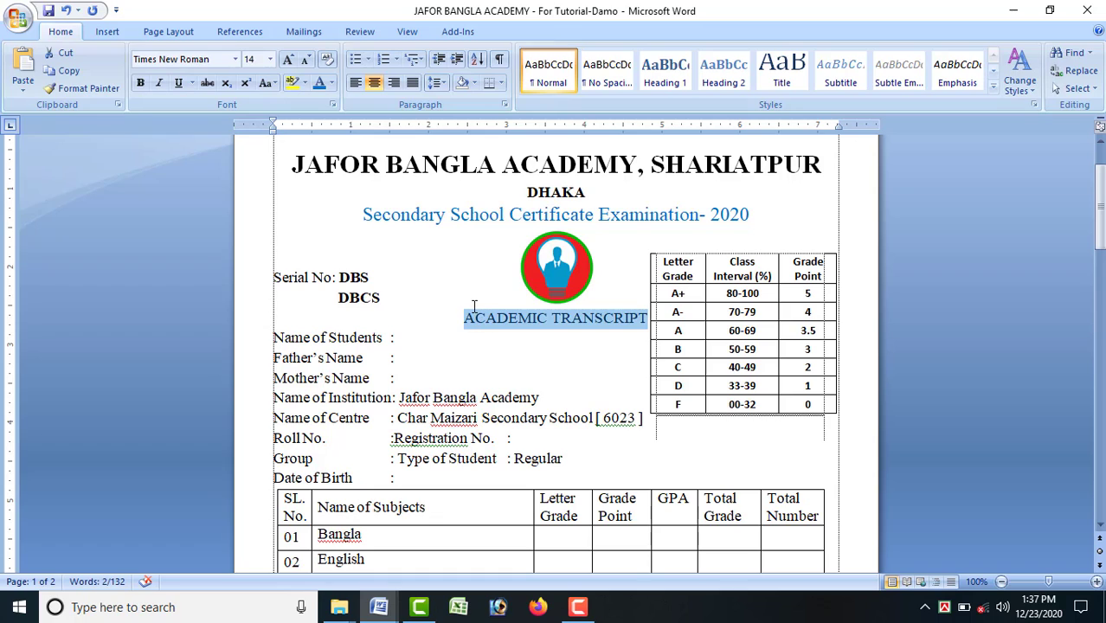
pyautogui.click(331, 83)
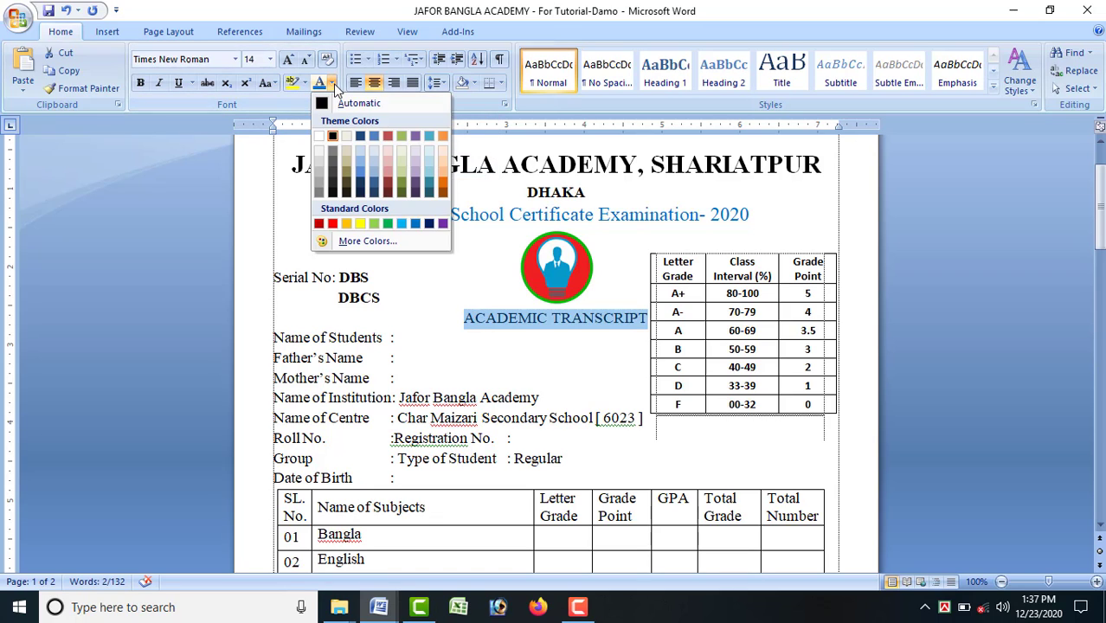
pyautogui.click(387, 224)
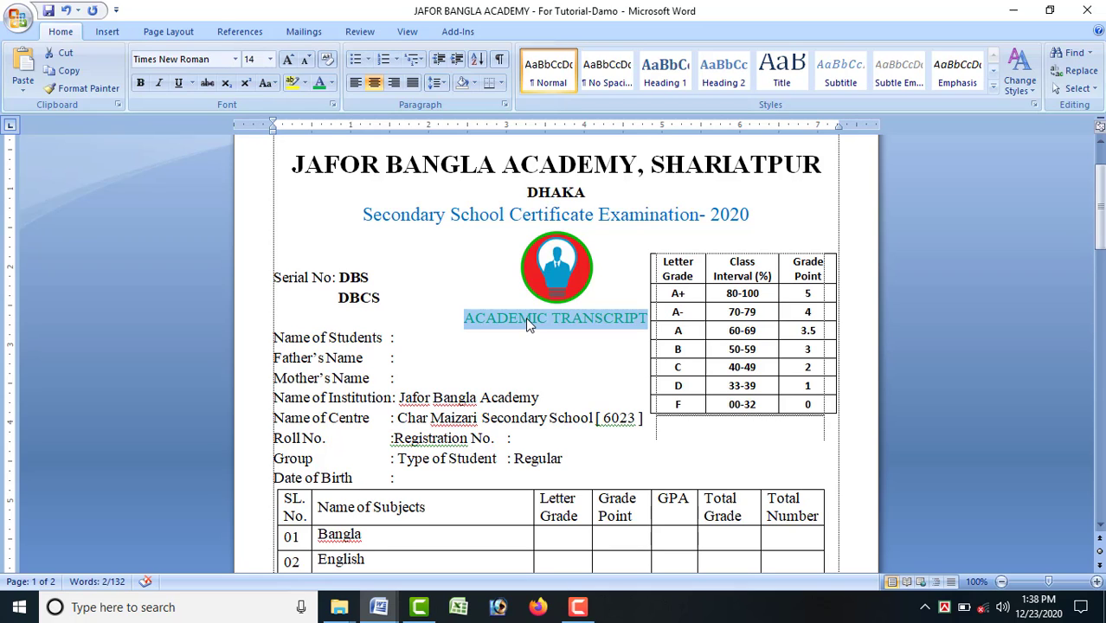
pyautogui.hotkey('ctrl', 'b')
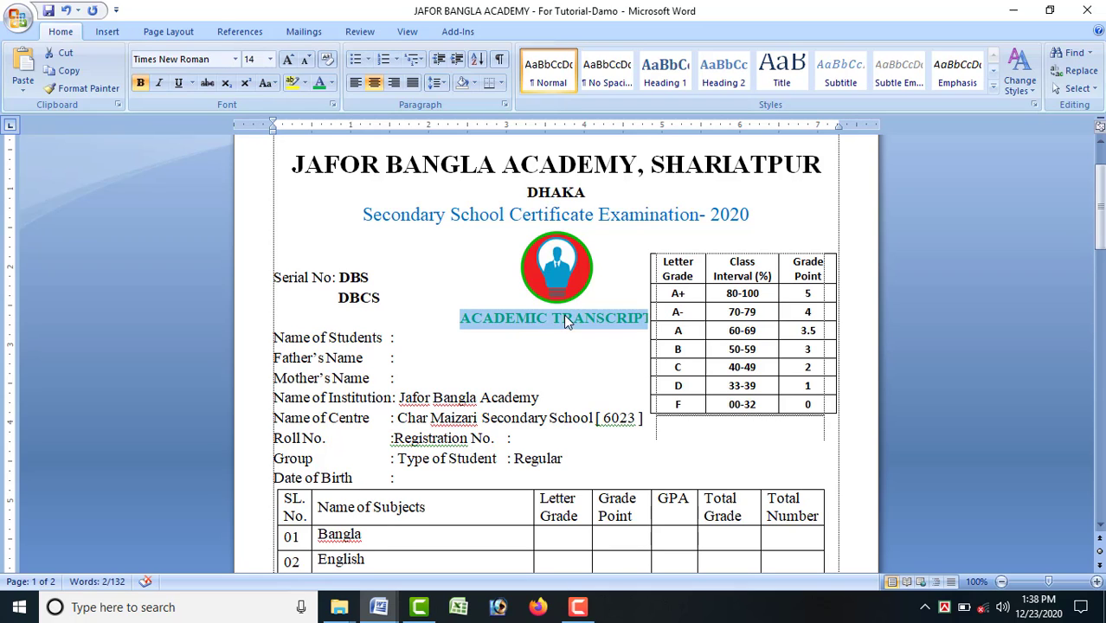
pyautogui.click(614, 335)
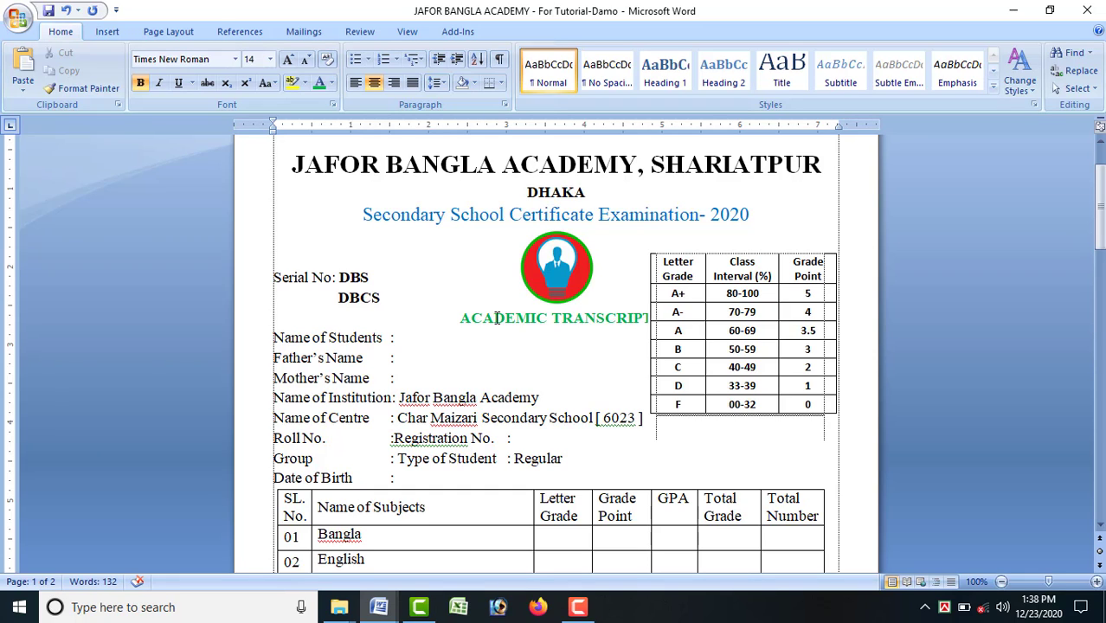
# Move the letter grade table slightly to the right so it clears the "ACADEMIC TRANSCRIPT" heading.
pyautogui.click(463, 318)
pyautogui.moveTo(649, 278); pyautogui.dragTo(667, 281)
pyautogui.click(647, 338)
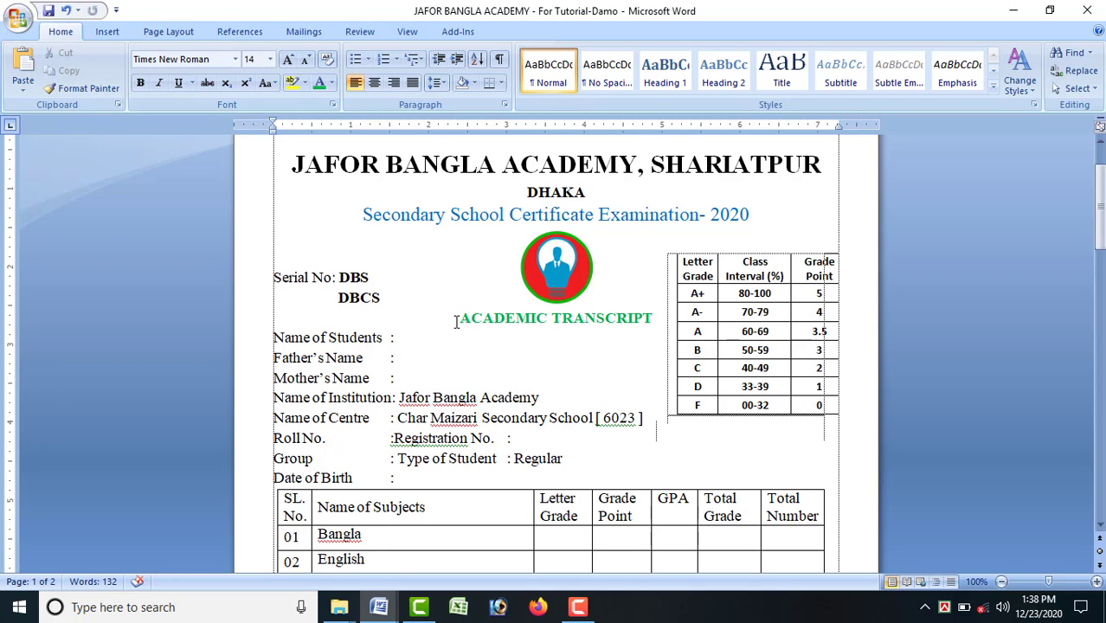
# Underline the "ACADEMIC TRANSCRIPT" heading.
pyautogui.moveTo(456, 318); pyautogui.dragTo(628, 320)
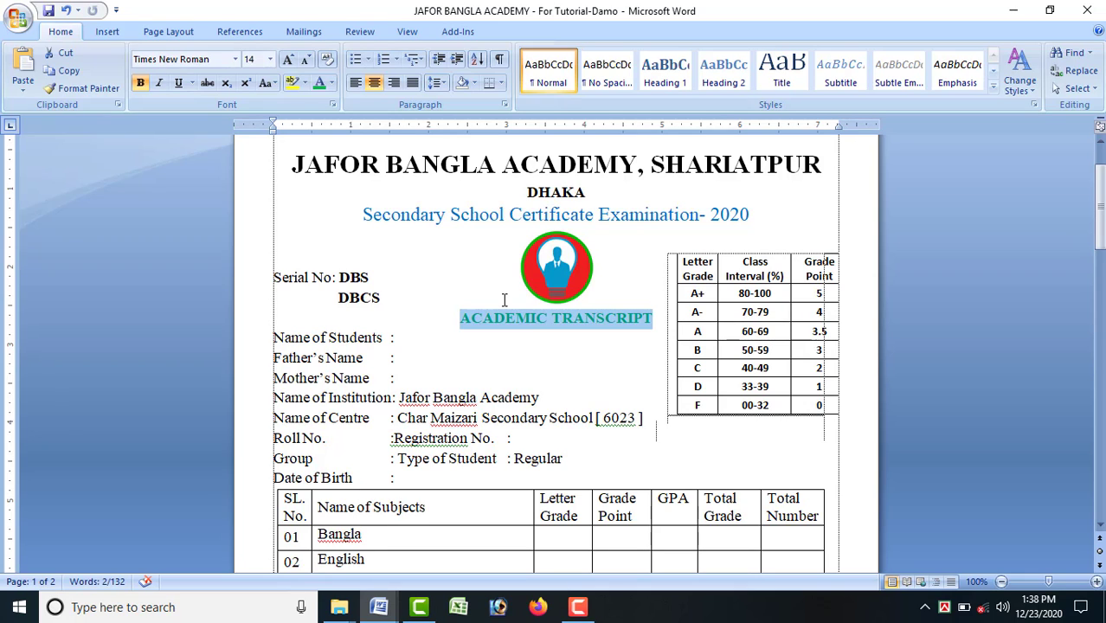
pyautogui.click(180, 82)
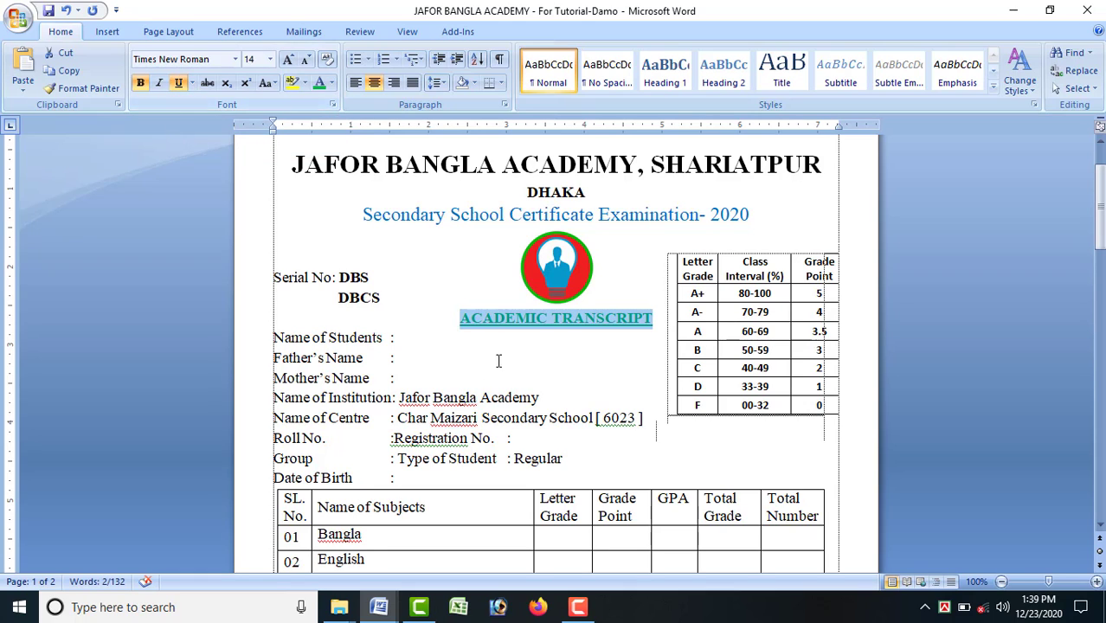
pyautogui.click(592, 346)
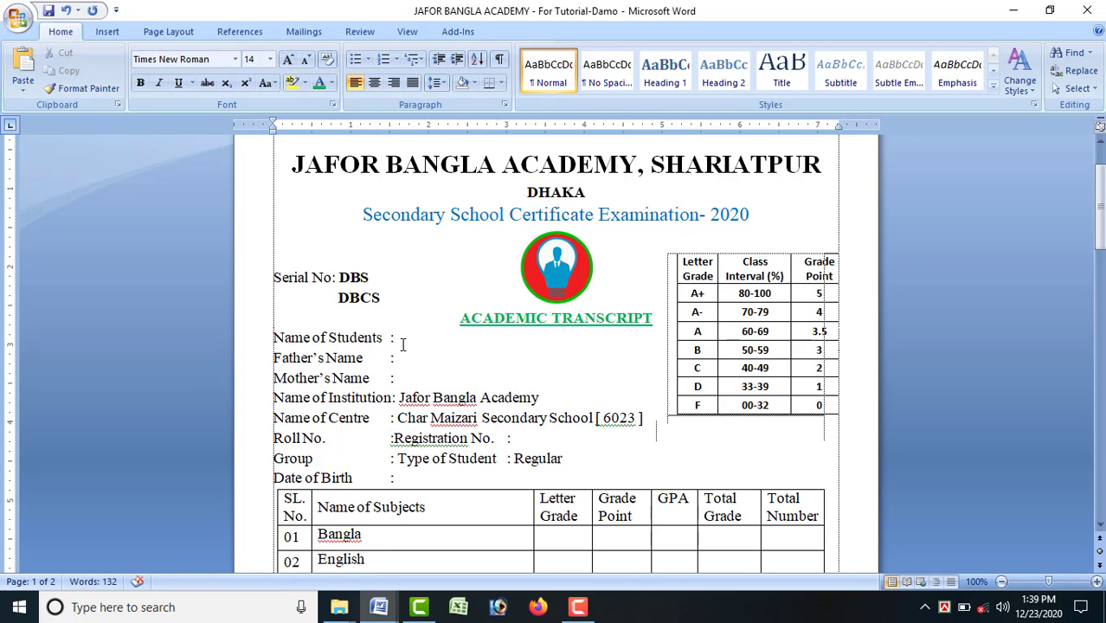
# Set the font size of "Jafor Bangla Academy" after "Name of Institution:" to 20.
pyautogui.click(396, 397)
pyautogui.click(546, 396)
pyautogui.moveTo(542, 397); pyautogui.dragTo(405, 400)
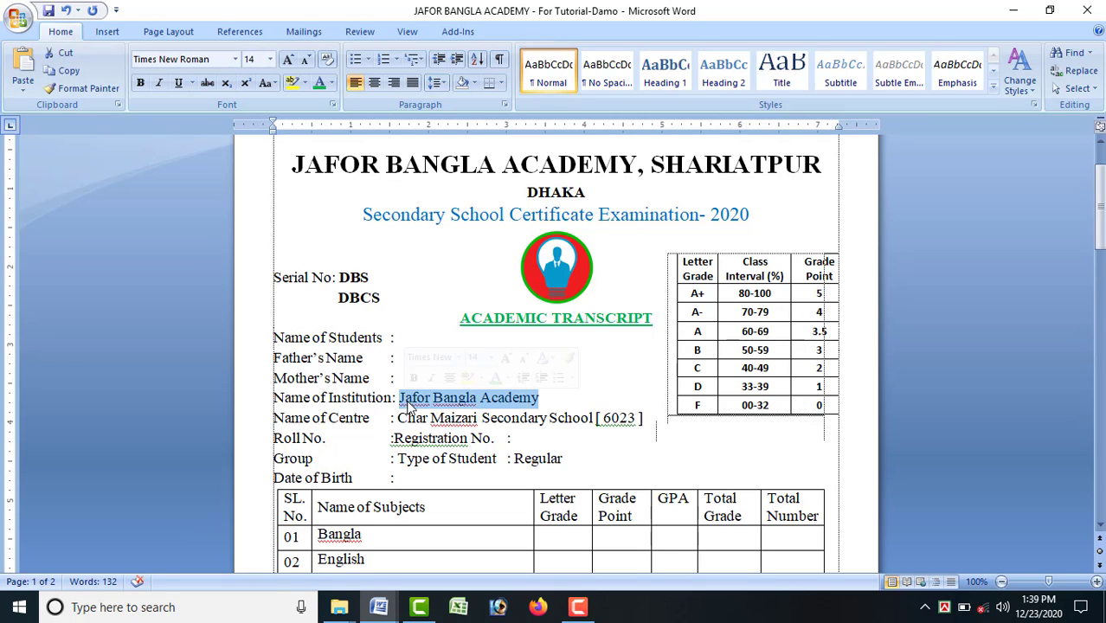
pyautogui.click(270, 59)
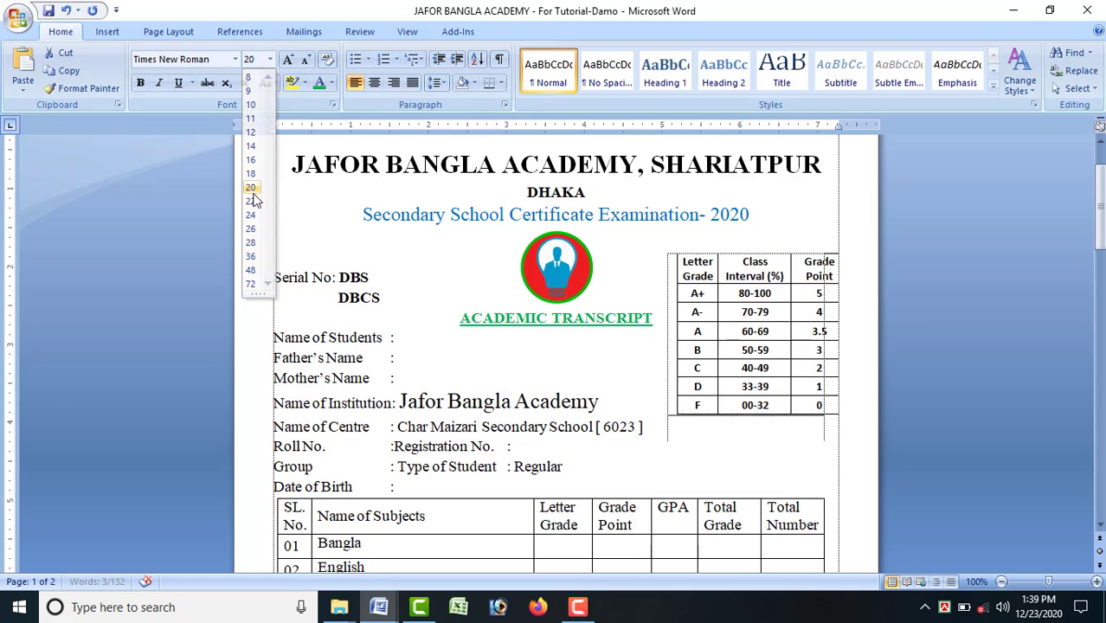
pyautogui.click(250, 189)
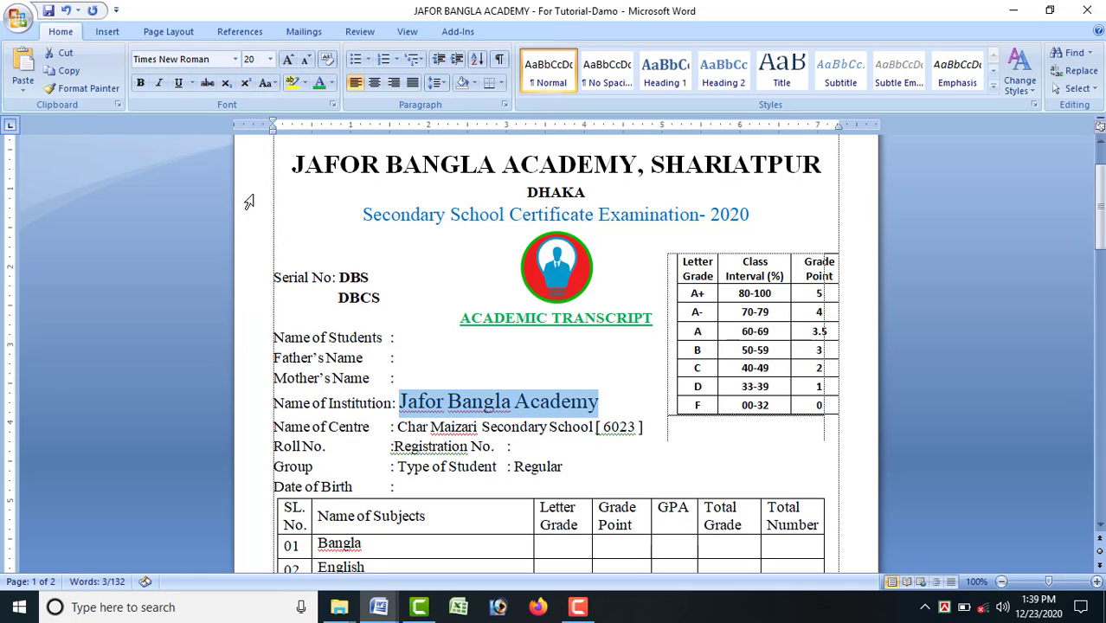
pyautogui.click(605, 405)
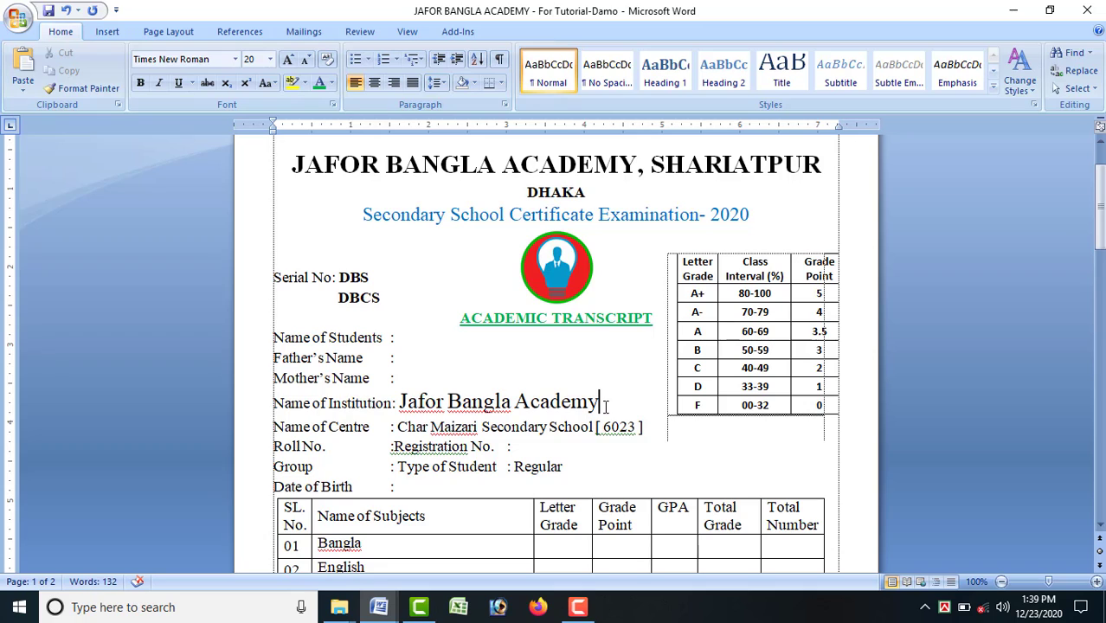
# Change the font colour of "Jafor Bangla Academy" in the institution line to the standard Red.
pyautogui.moveTo(606, 407); pyautogui.dragTo(399, 403)
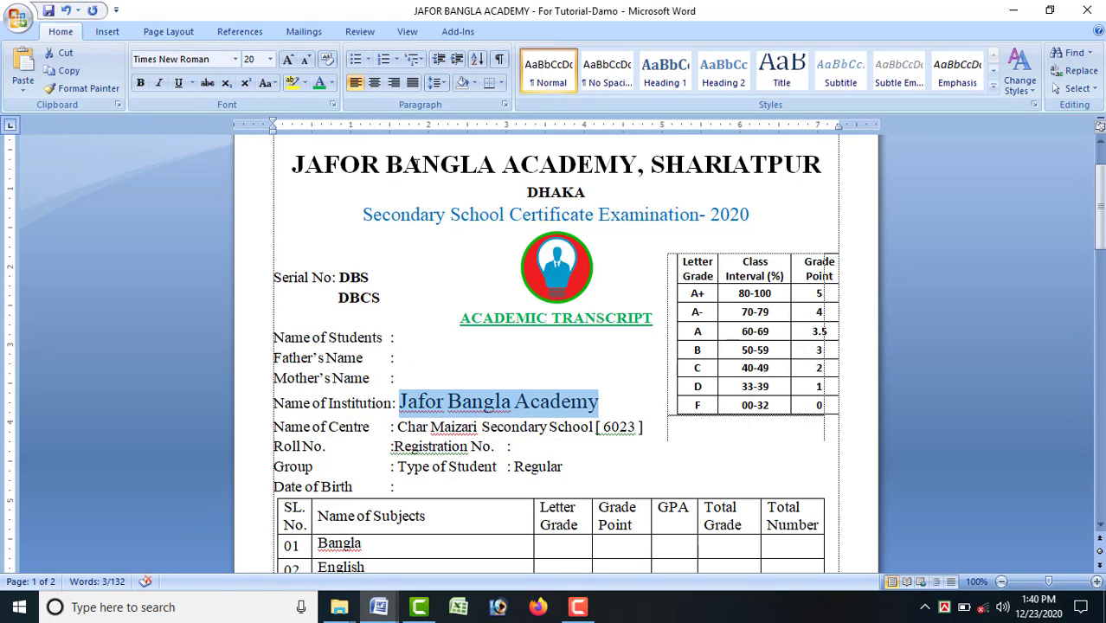
pyautogui.click(333, 82)
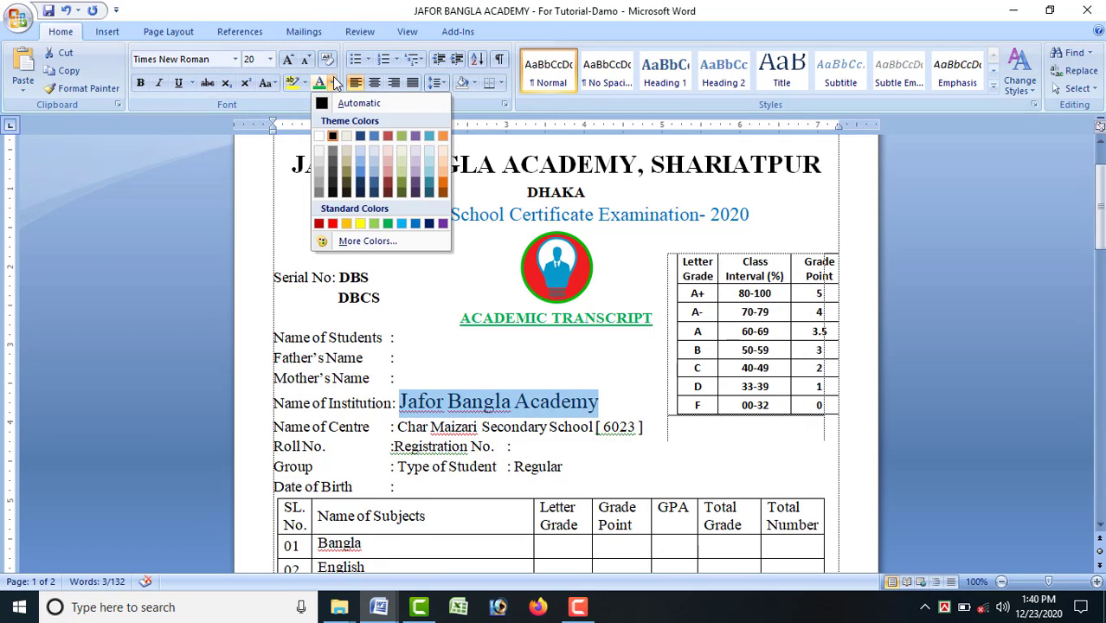
pyautogui.click(332, 222)
pyautogui.click(604, 406)
pyautogui.scroll(-1, 604, 407)
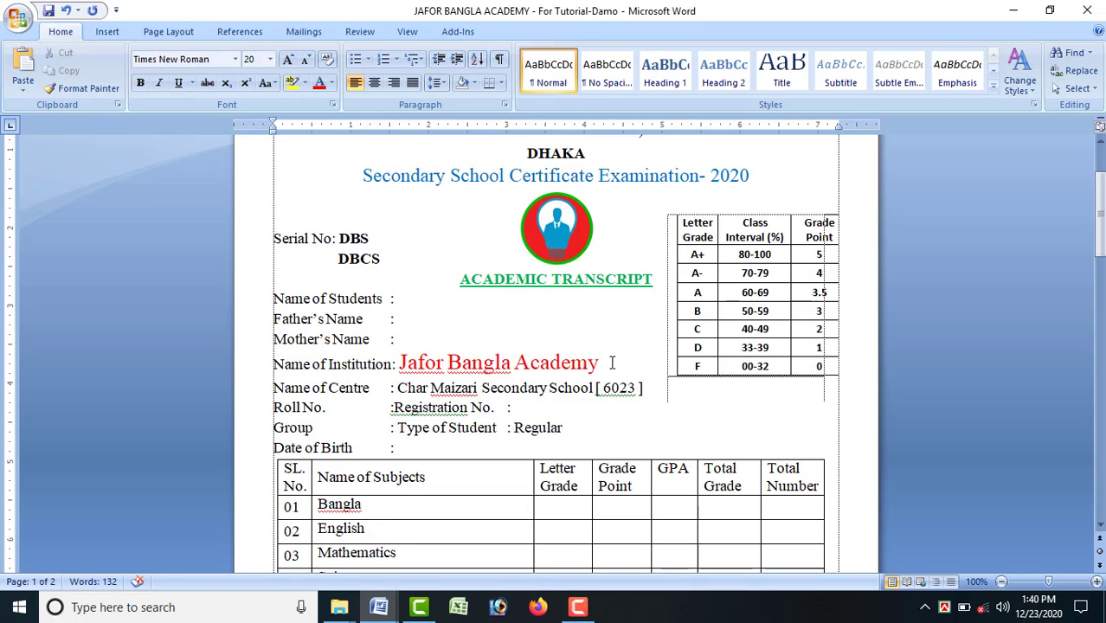
pyautogui.click(413, 302)
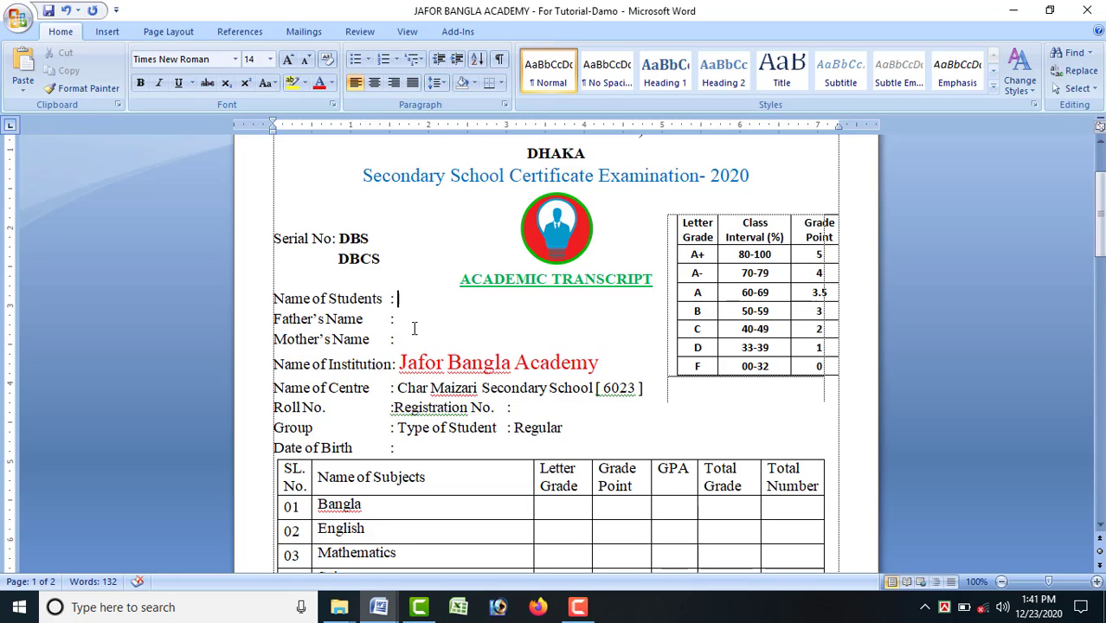
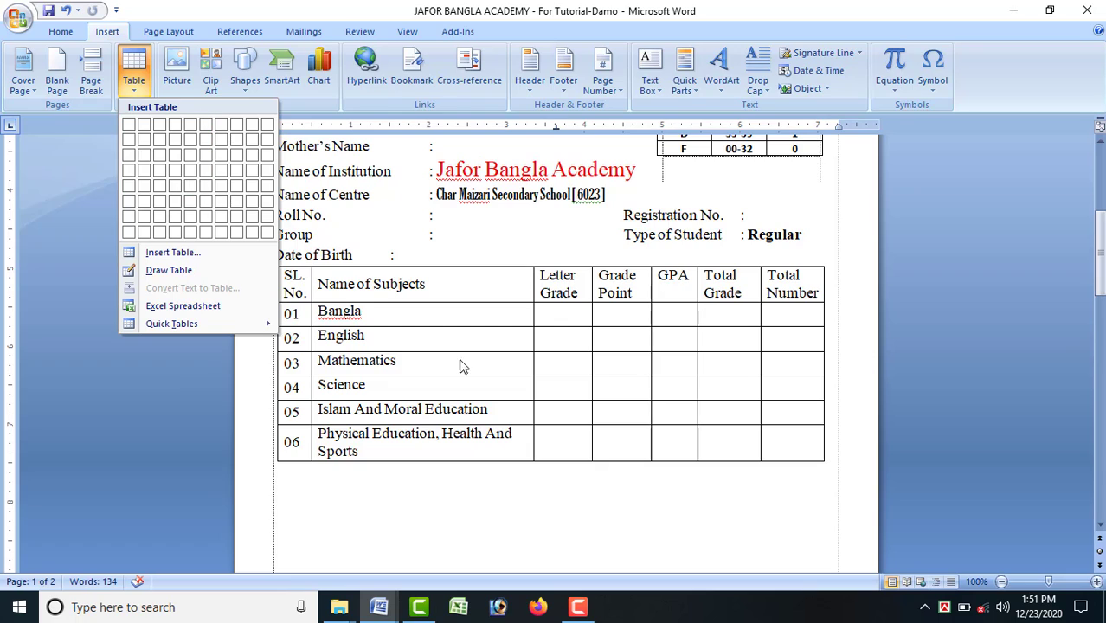
pyautogui.click(426, 315)
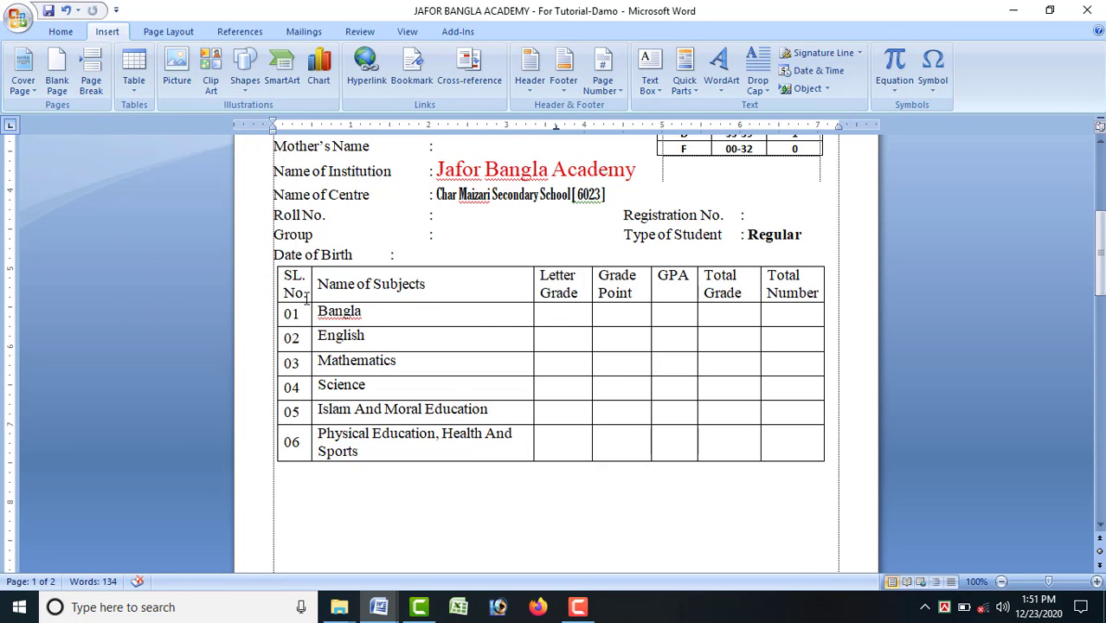
pyautogui.click(486, 289)
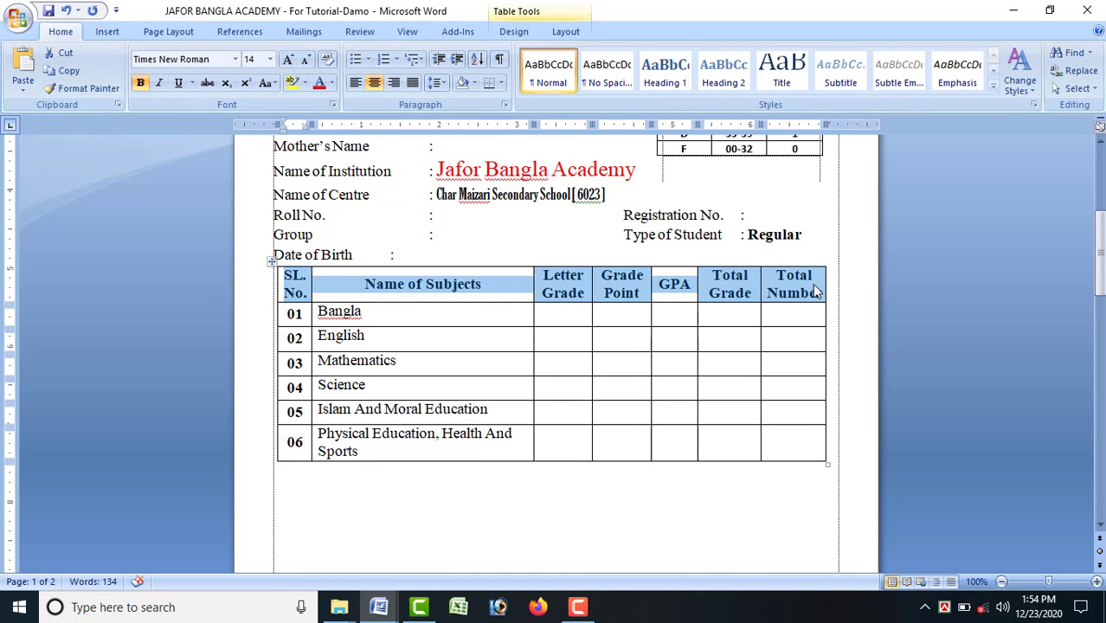
# Apply the built-in table style with a solid aqua header row and thin aqua row lines to the whole subjects table.
pyautogui.click(433, 318)
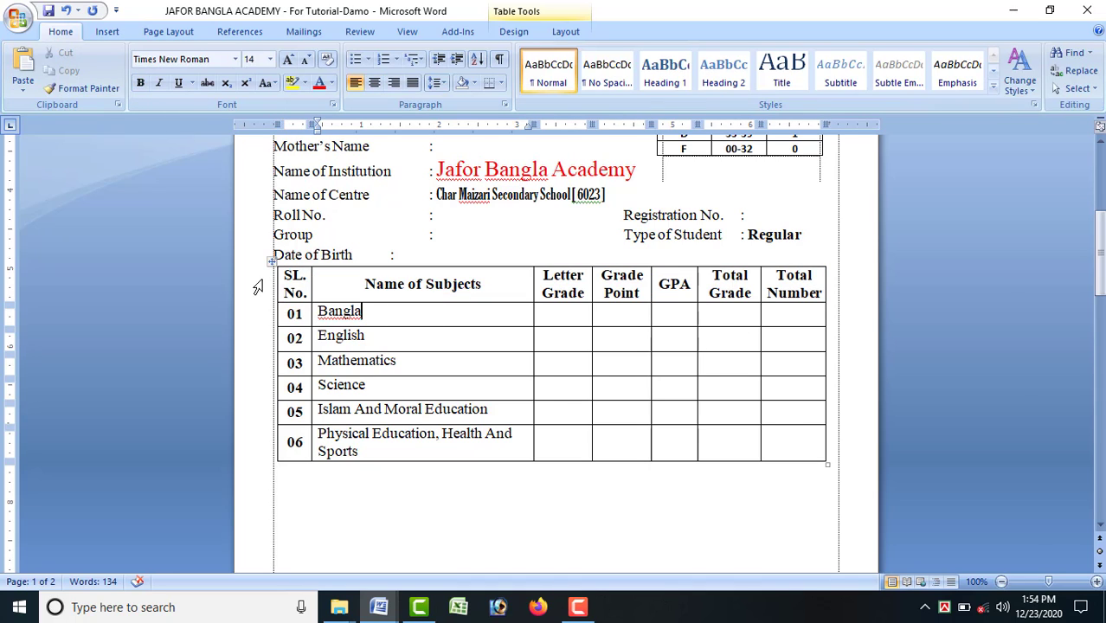
pyautogui.click(271, 264)
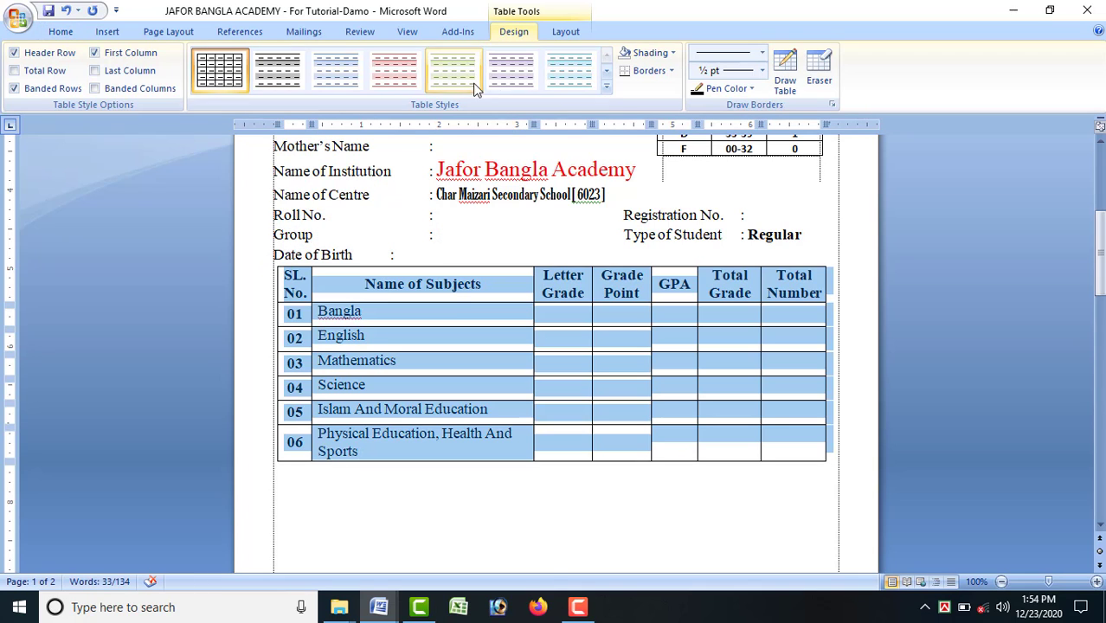
pyautogui.click(606, 85)
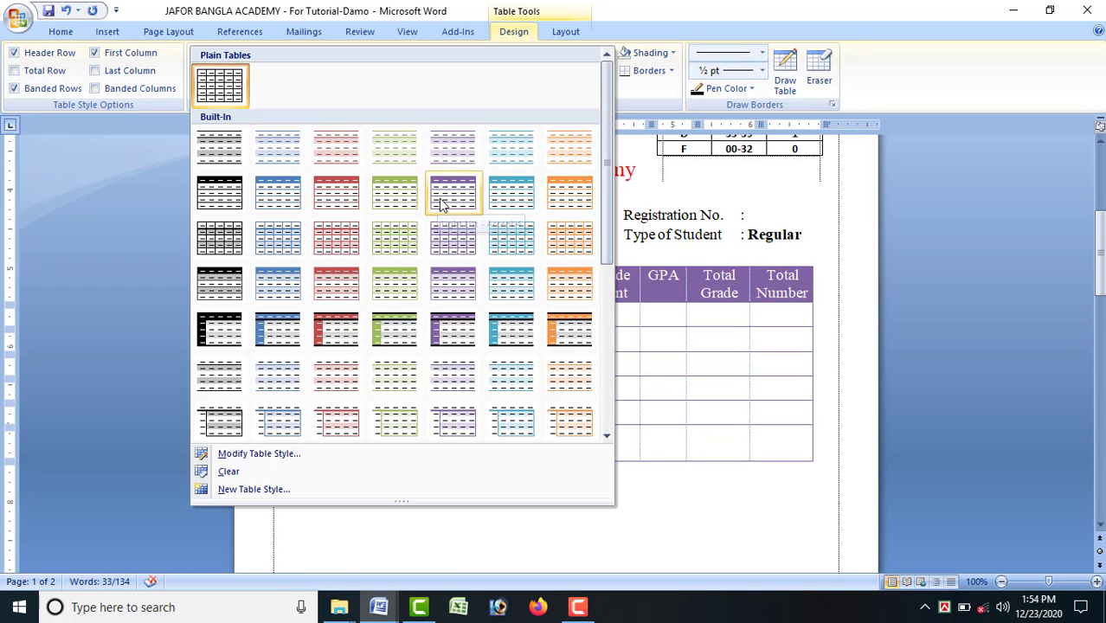
pyautogui.click(517, 200)
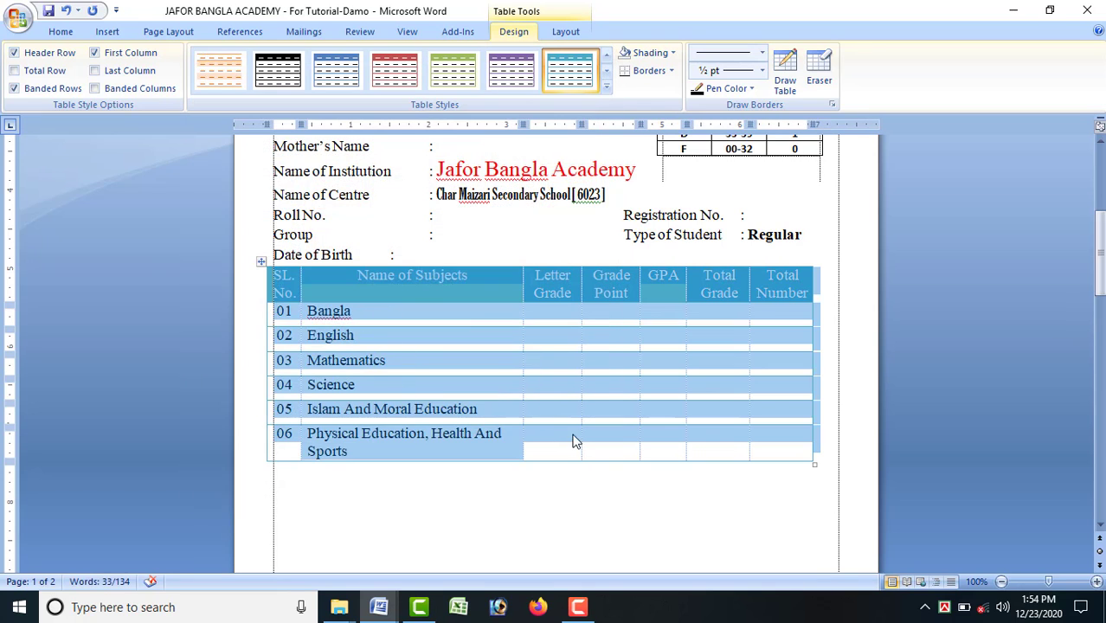
pyautogui.click(568, 439)
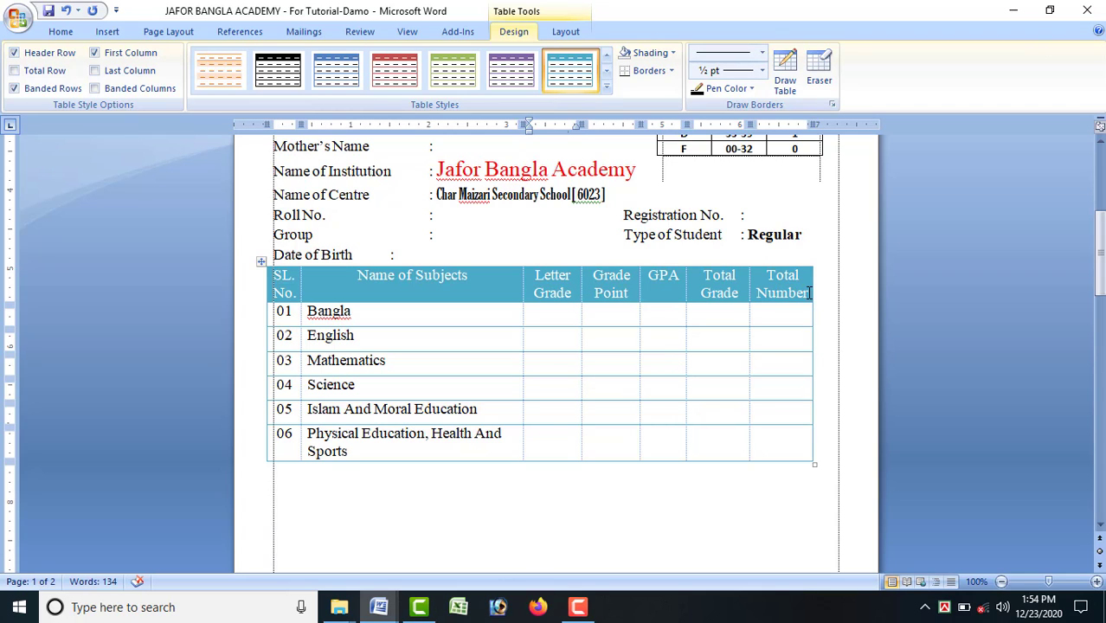
# Change the font colour of the subjects table's header row to Automatic.
pyautogui.moveTo(809, 293); pyautogui.dragTo(261, 276)
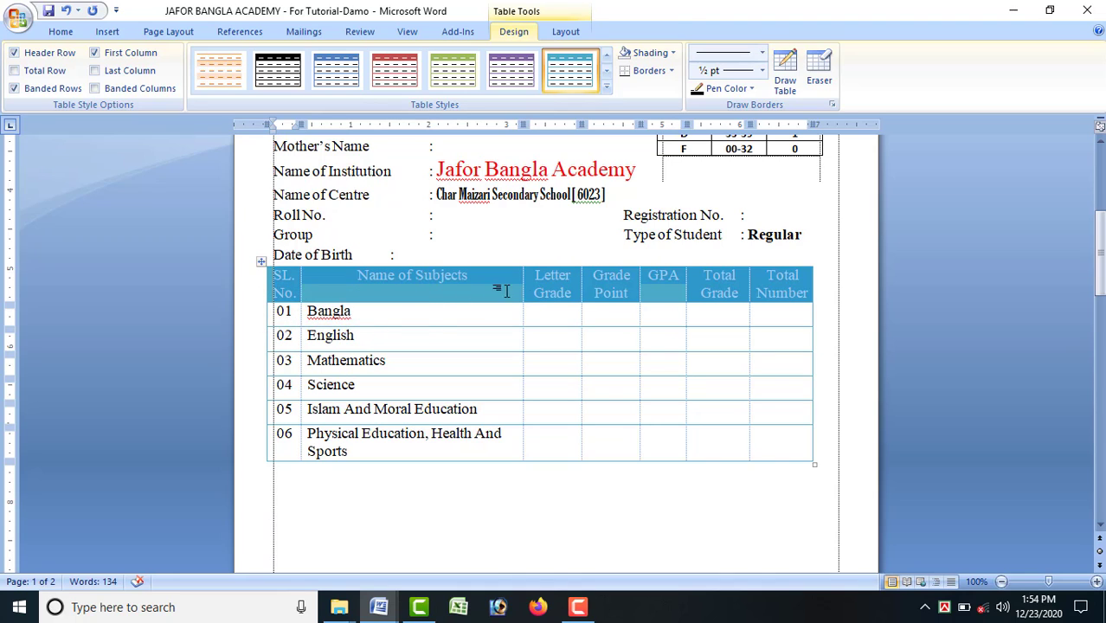
pyautogui.click(69, 34)
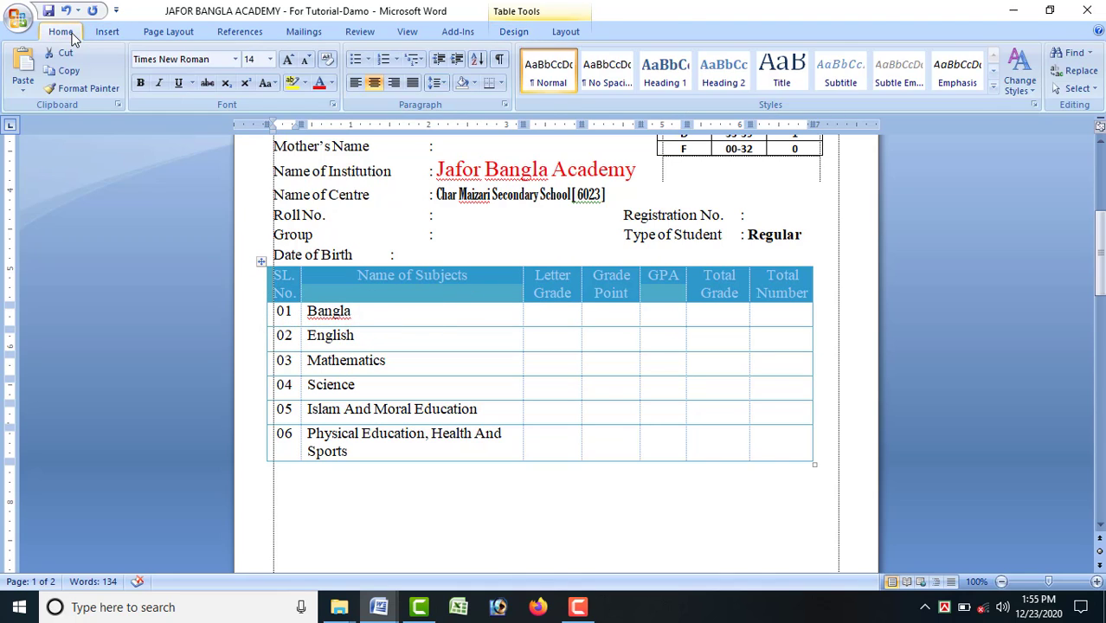
pyautogui.click(332, 84)
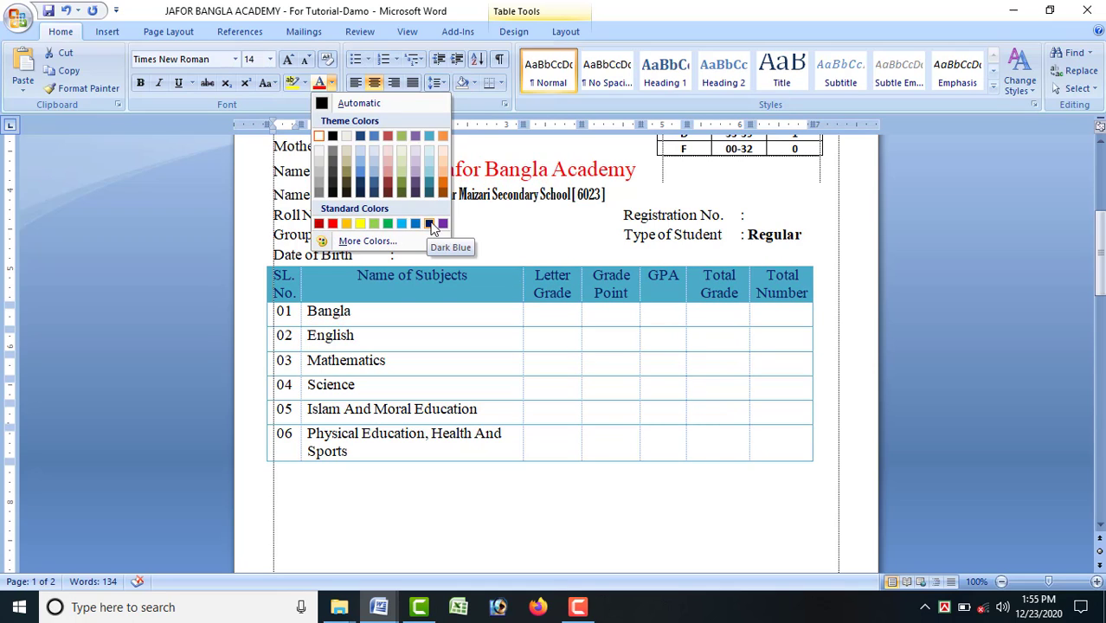
pyautogui.click(320, 105)
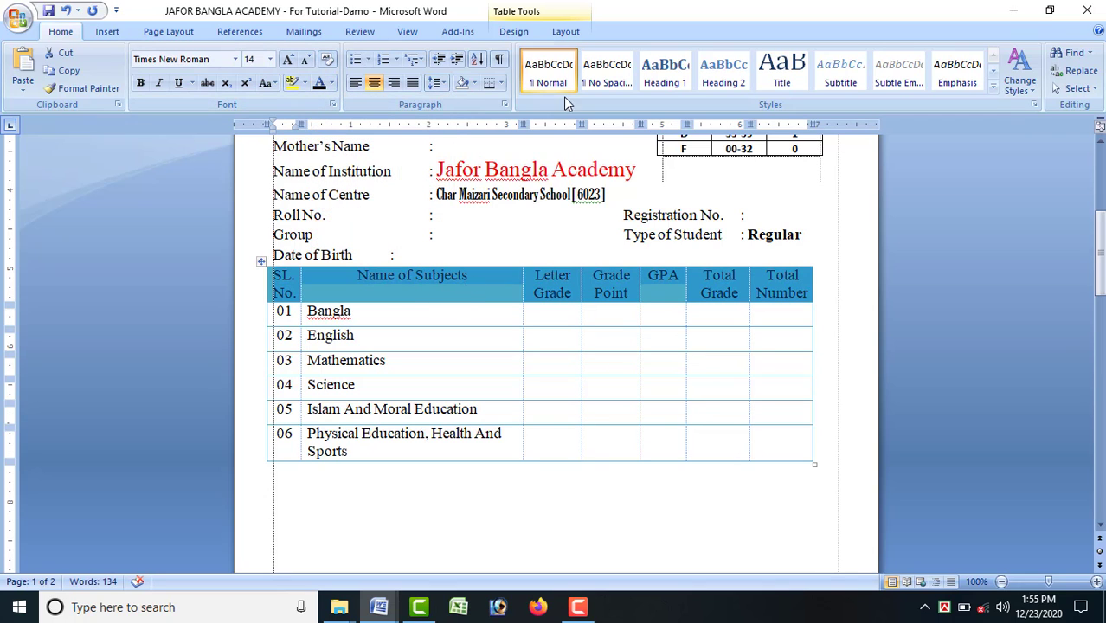
# Centre the subjects table's header row text horizontally and vertically in its cells and make it bold.
pyautogui.click(567, 31)
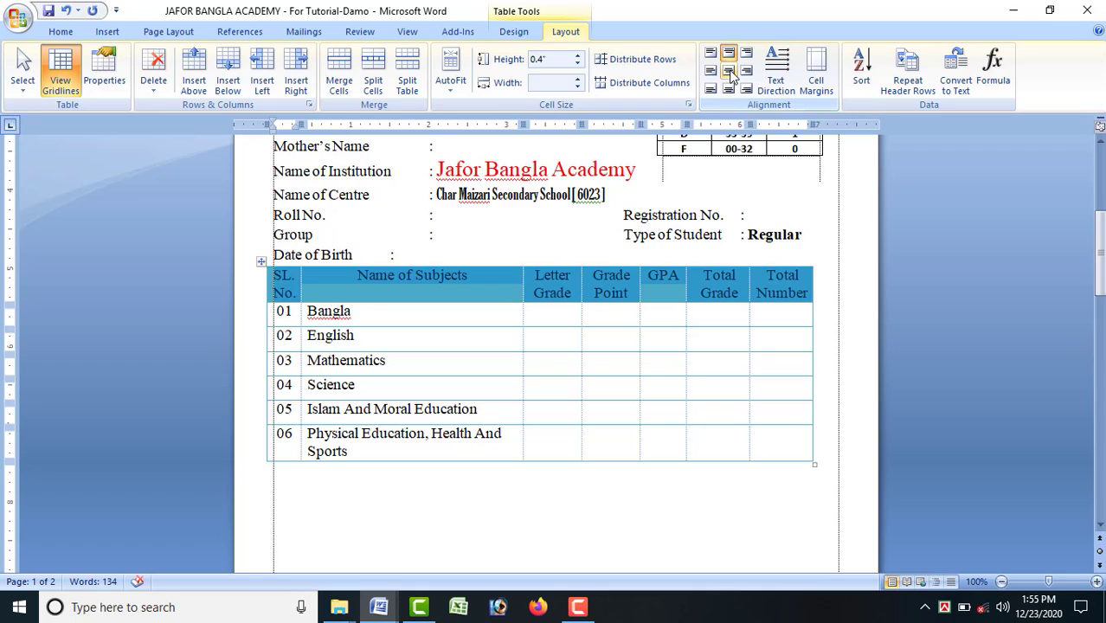
pyautogui.click(729, 71)
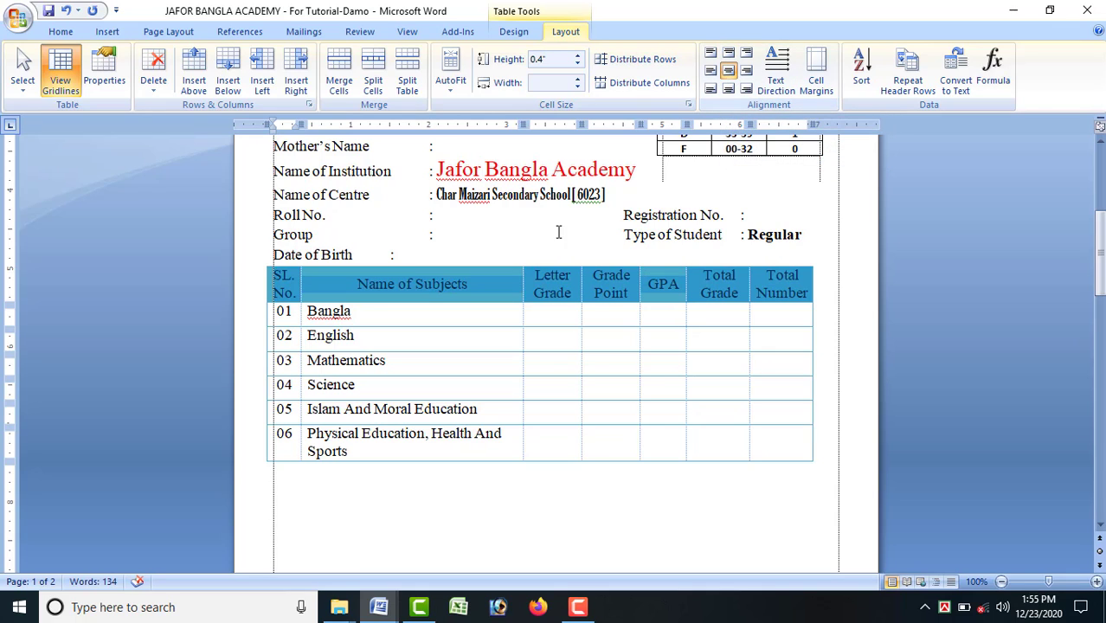
pyautogui.click(68, 33)
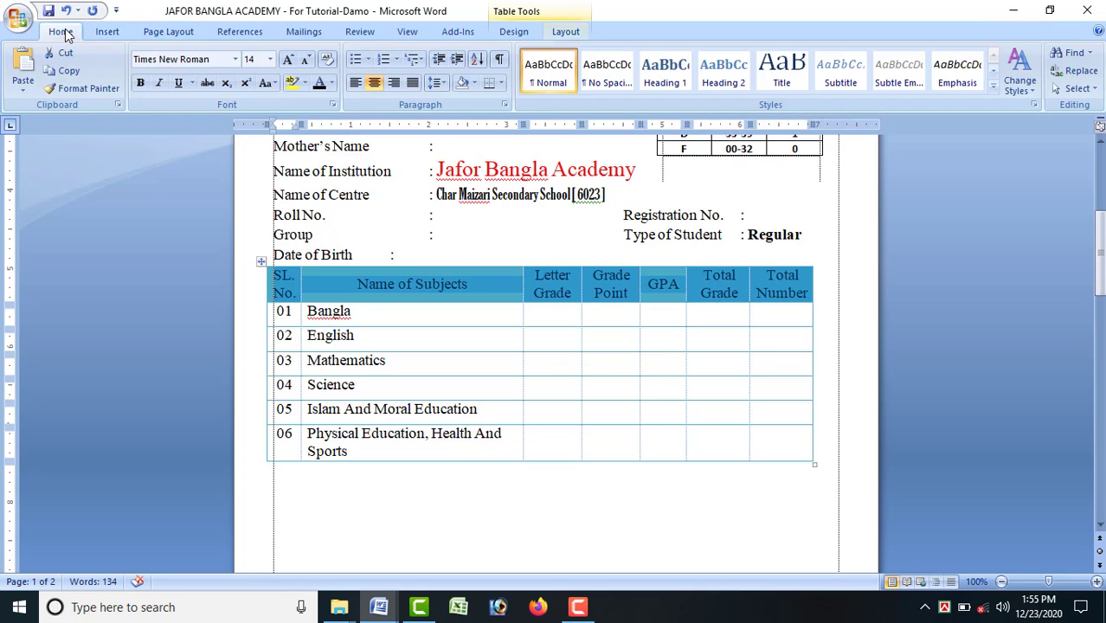
pyautogui.click(489, 306)
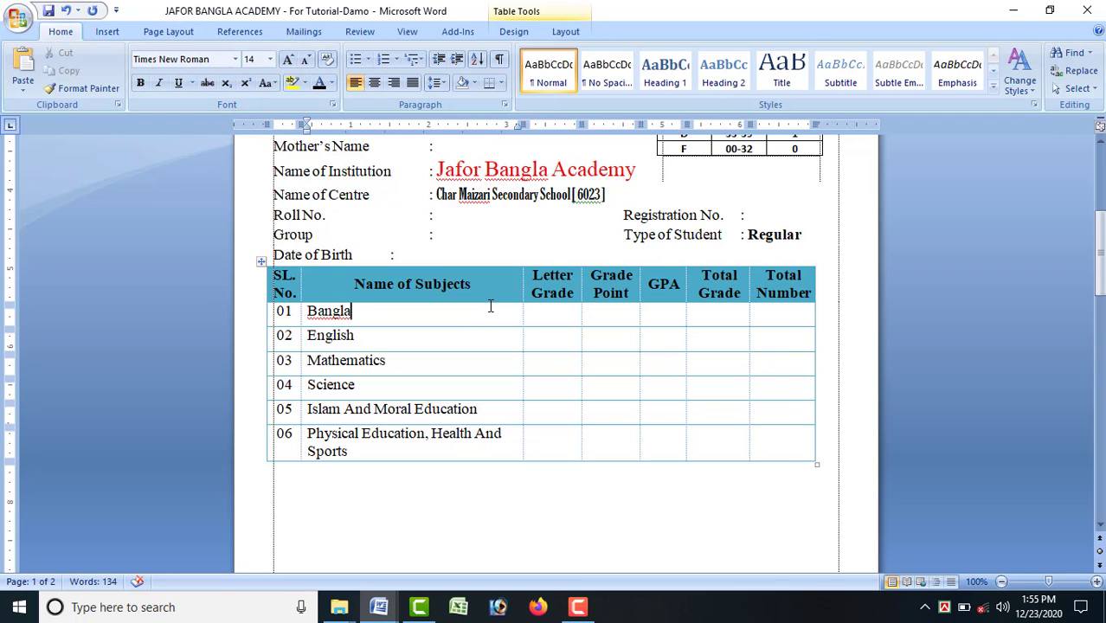
pyautogui.click(355, 333)
# Apply all borders to the whole subjects table.
pyautogui.click(259, 261)
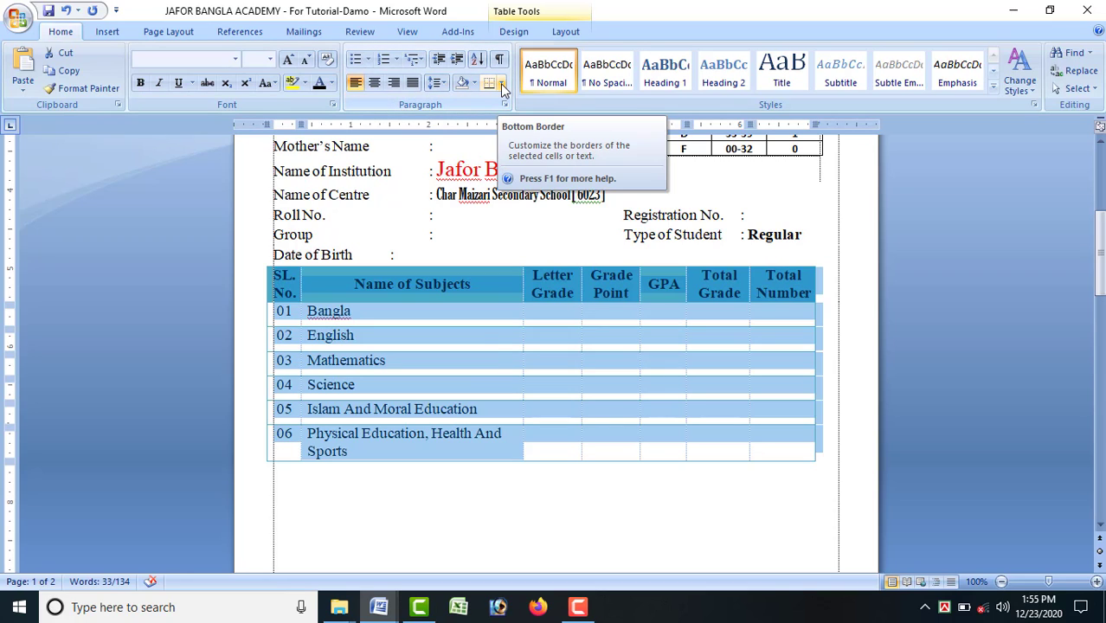
pyautogui.click(500, 83)
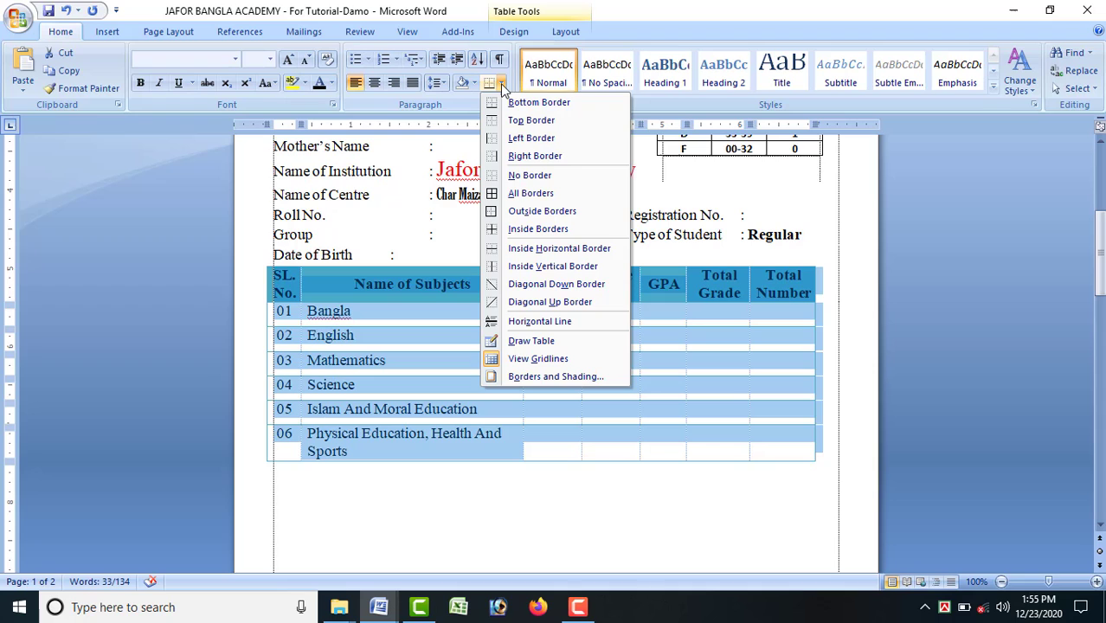
pyautogui.click(539, 201)
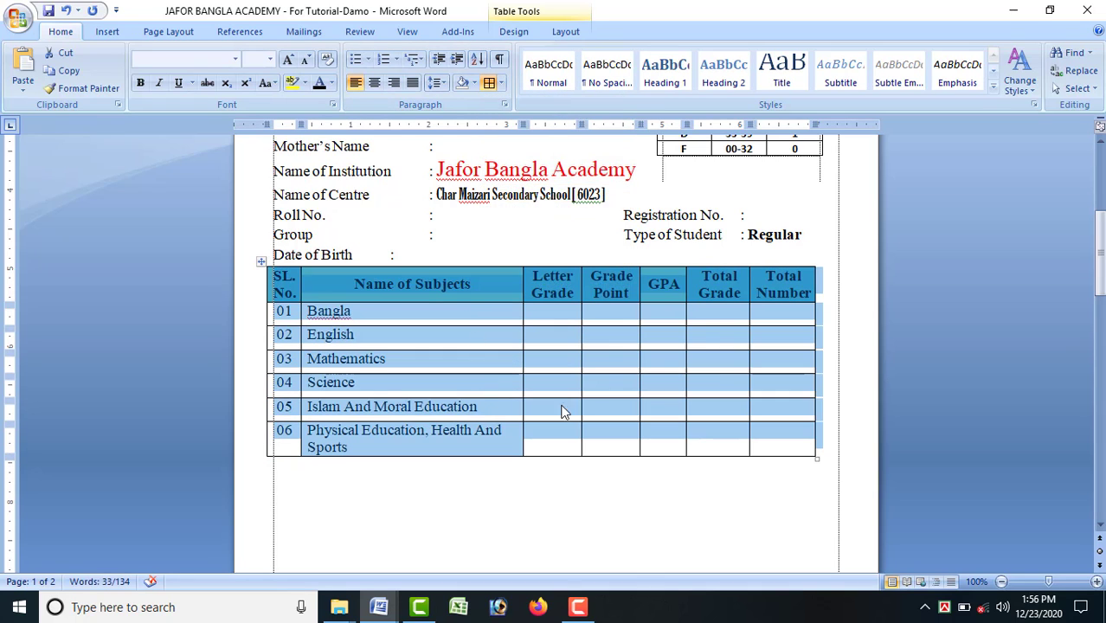
pyautogui.click(569, 475)
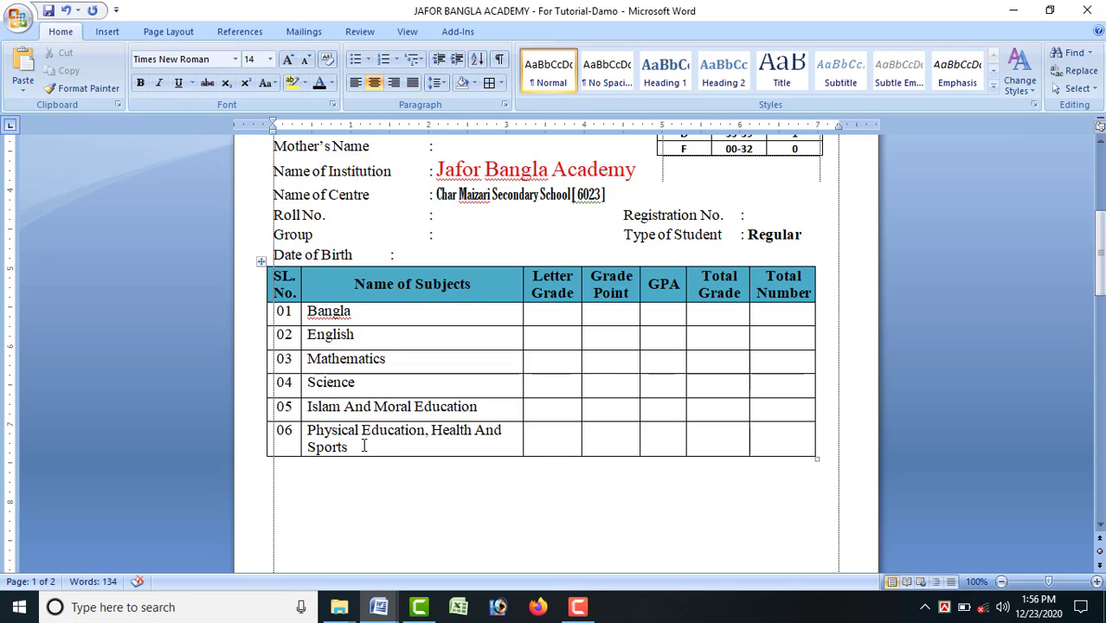
# Centre the serial numbers and subject names in rows 01 to 06 both horizontally and vertically, and make them bold.
pyautogui.moveTo(356, 448); pyautogui.dragTo(289, 316)
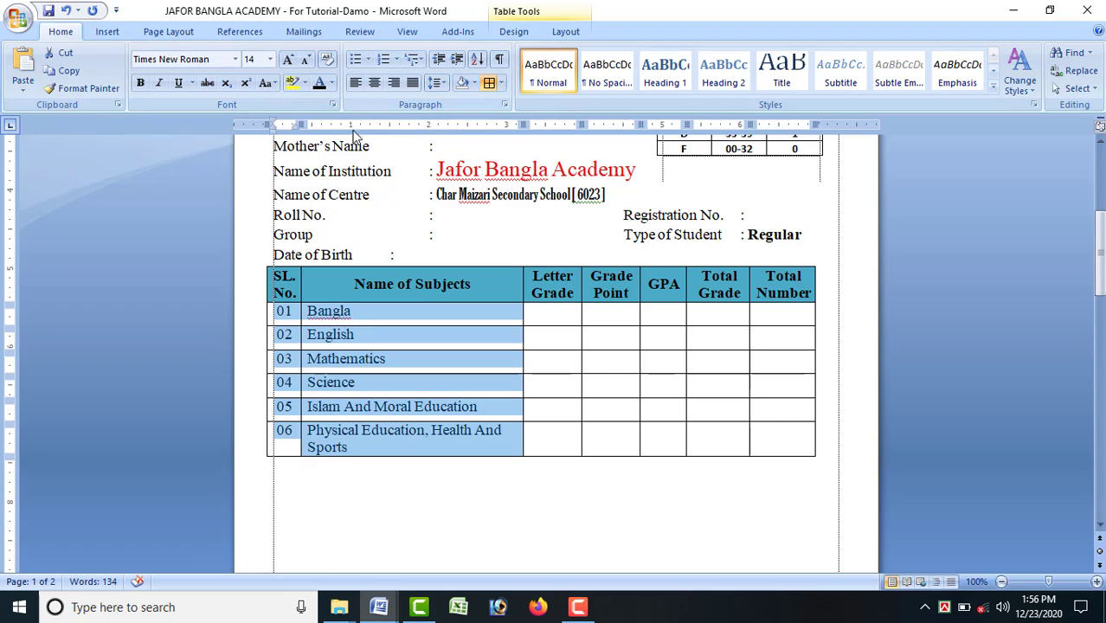
pyautogui.click(565, 31)
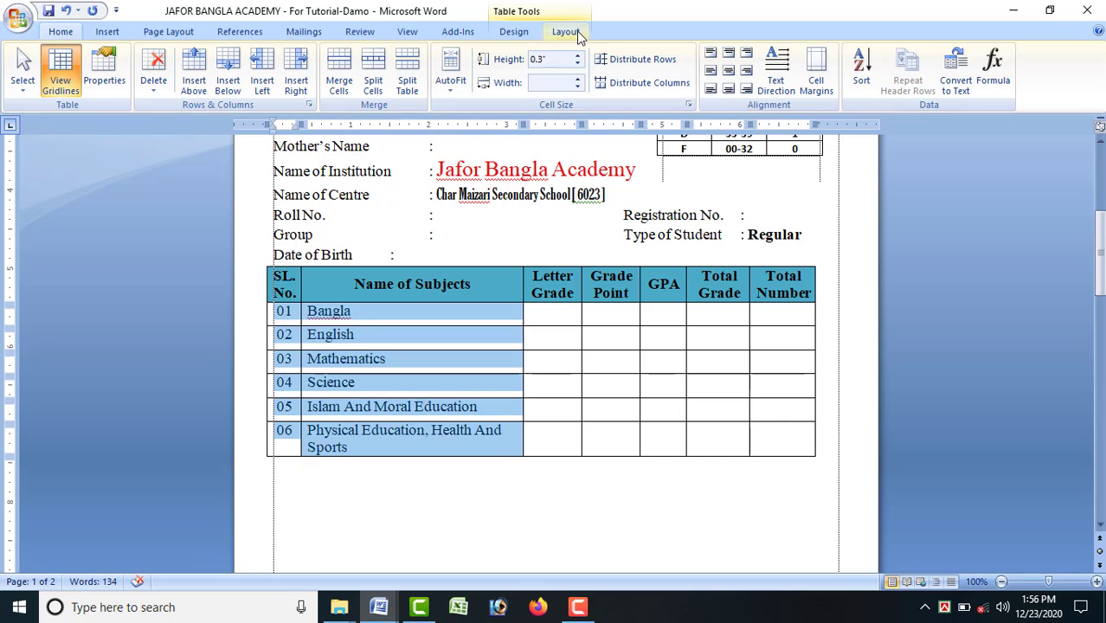
pyautogui.click(728, 71)
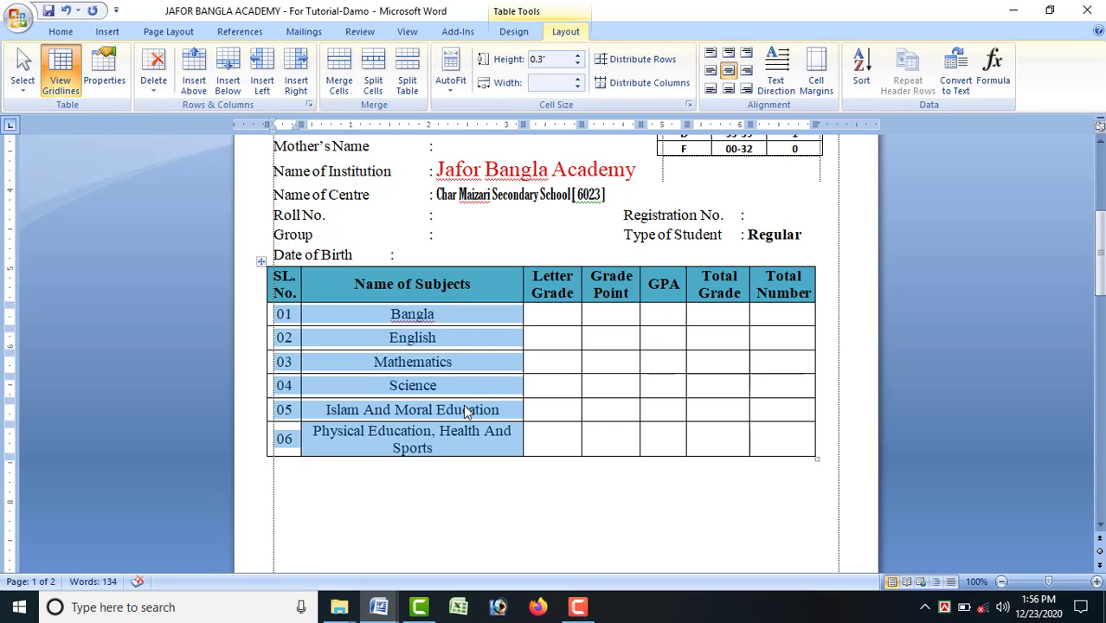
pyautogui.hotkey('ctrl', 'b')
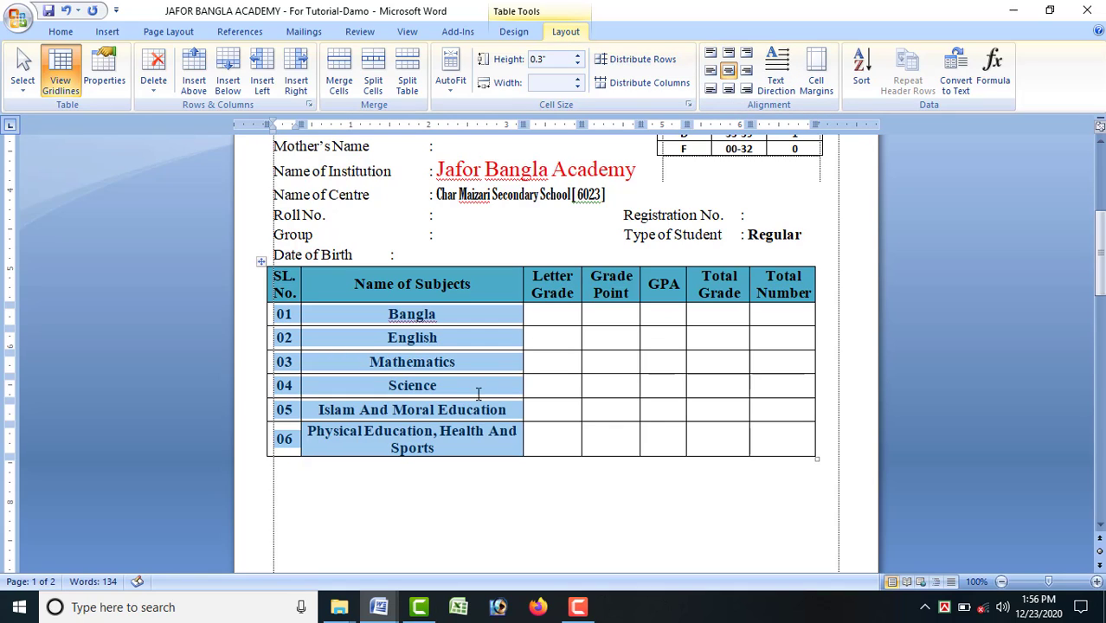
pyautogui.click(477, 385)
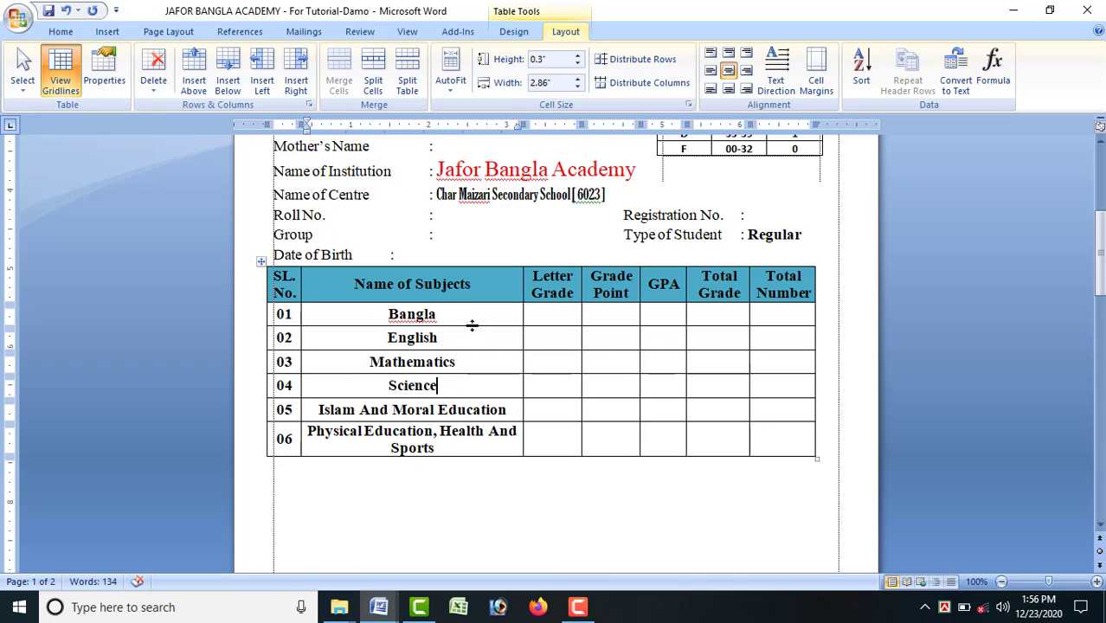
# Left-align the subject names from Bangla to Physical Education, Health And Sports, keeping them vertically centred in their cells.
pyautogui.click(474, 316)
pyautogui.click(473, 364)
pyautogui.moveTo(382, 313); pyautogui.dragTo(466, 448)
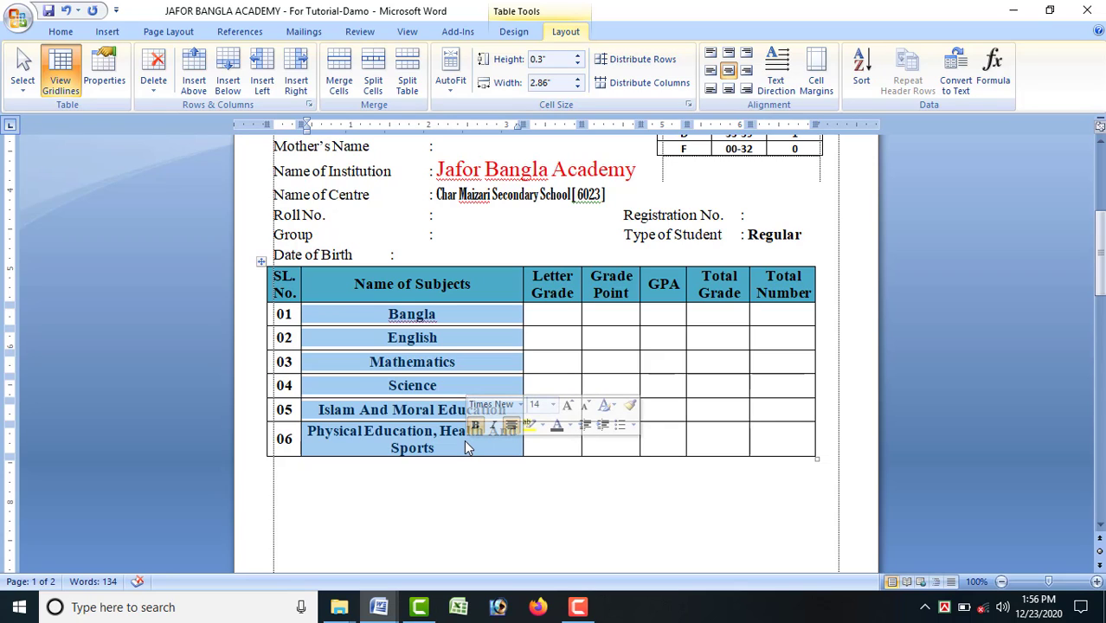
pyautogui.hotkey('ctrl', 'l')
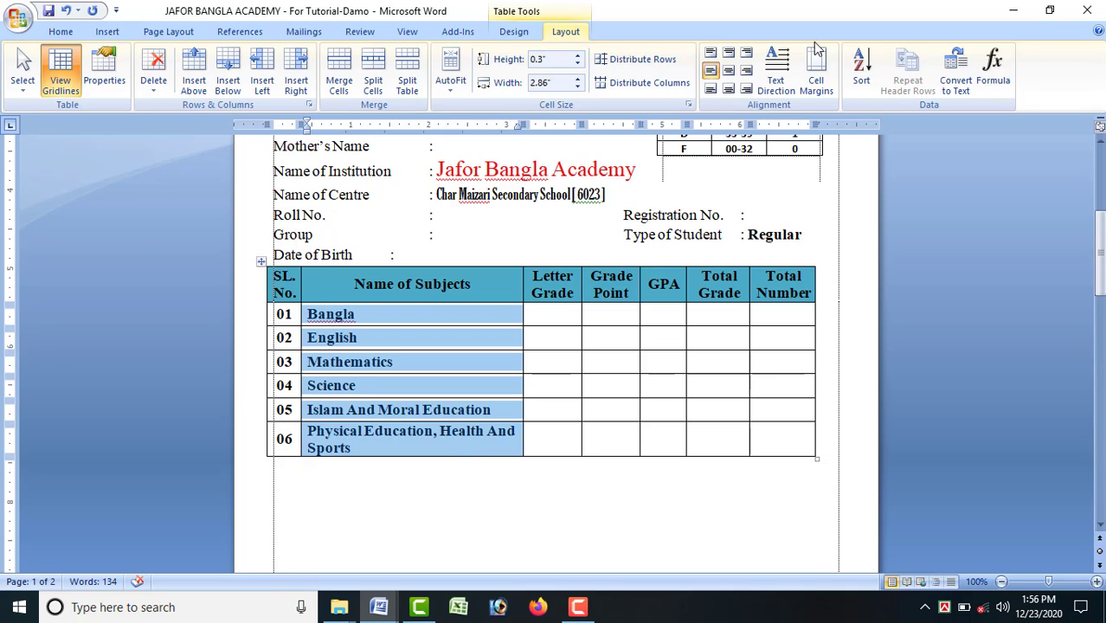
pyautogui.click(713, 71)
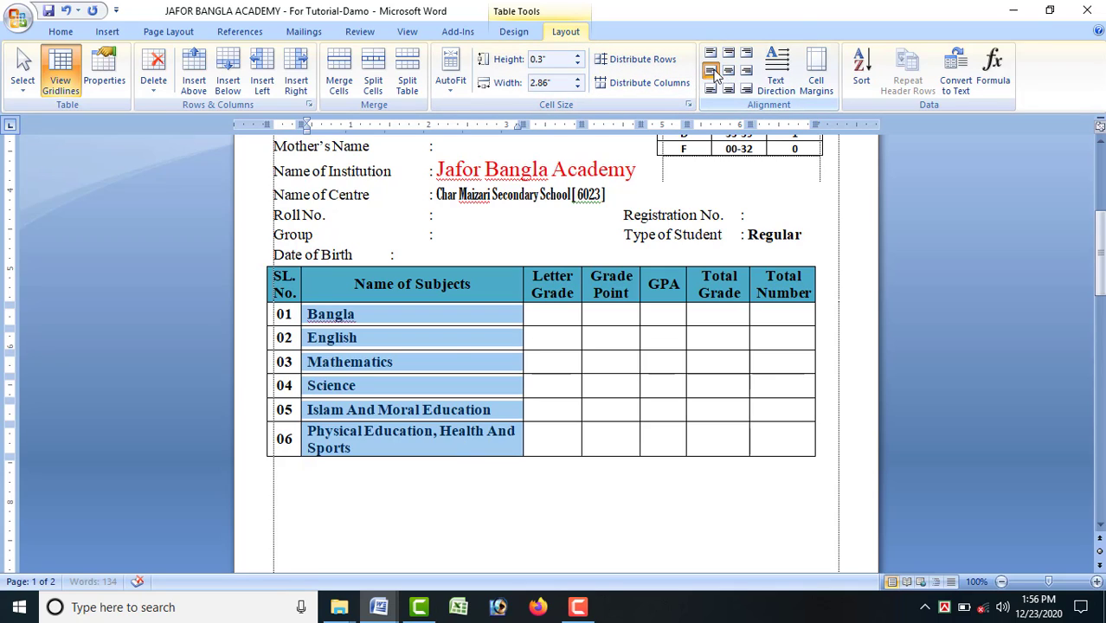
pyautogui.click(449, 340)
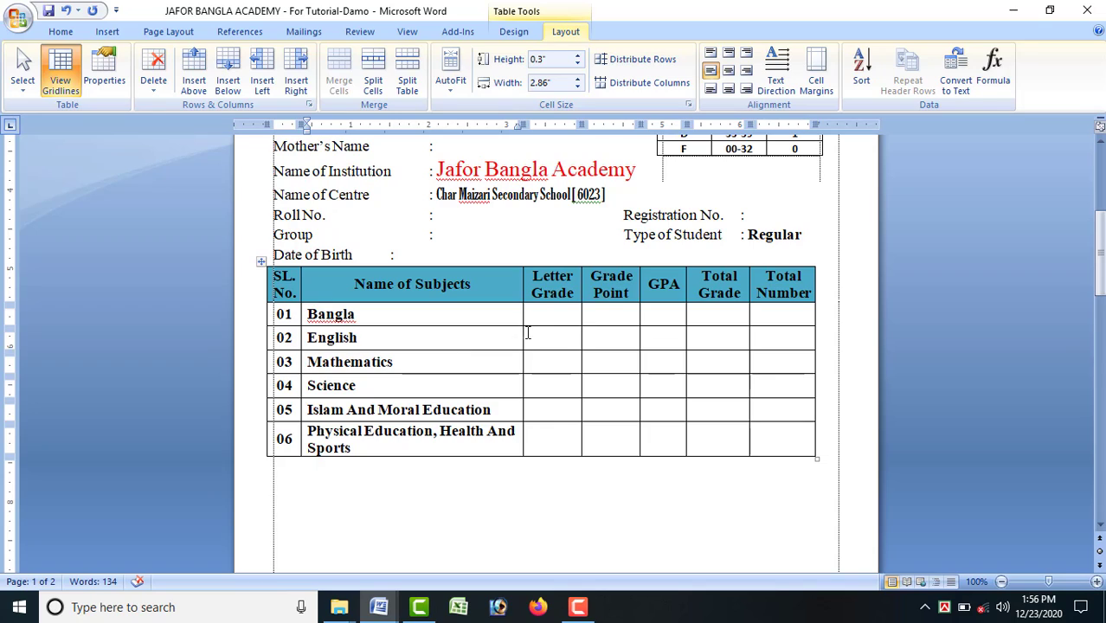
pyautogui.click(557, 319)
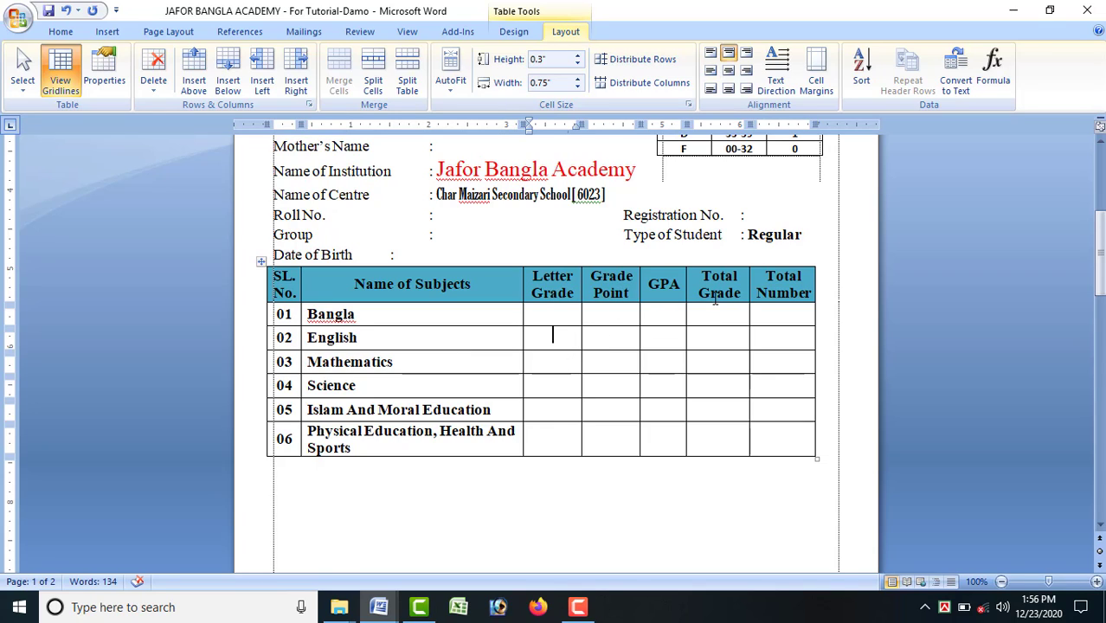
pyautogui.click(789, 316)
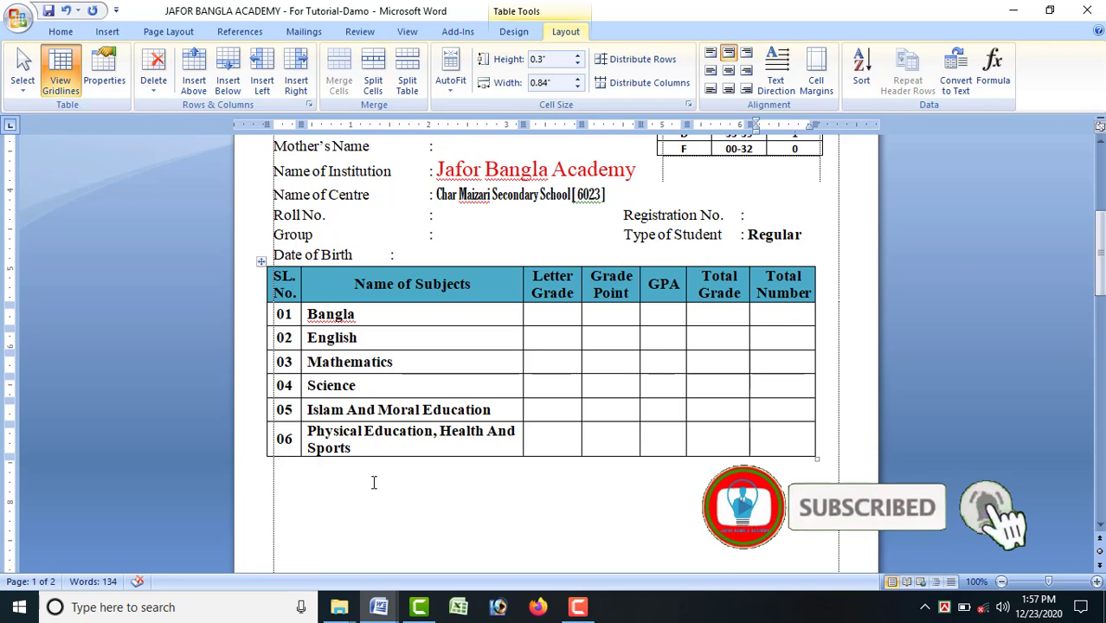
# Delete the blank lines above "Date of Publication of Results : 31 December 2020" to bring that line onto the first page.
pyautogui.scroll(-5, 423, 479)
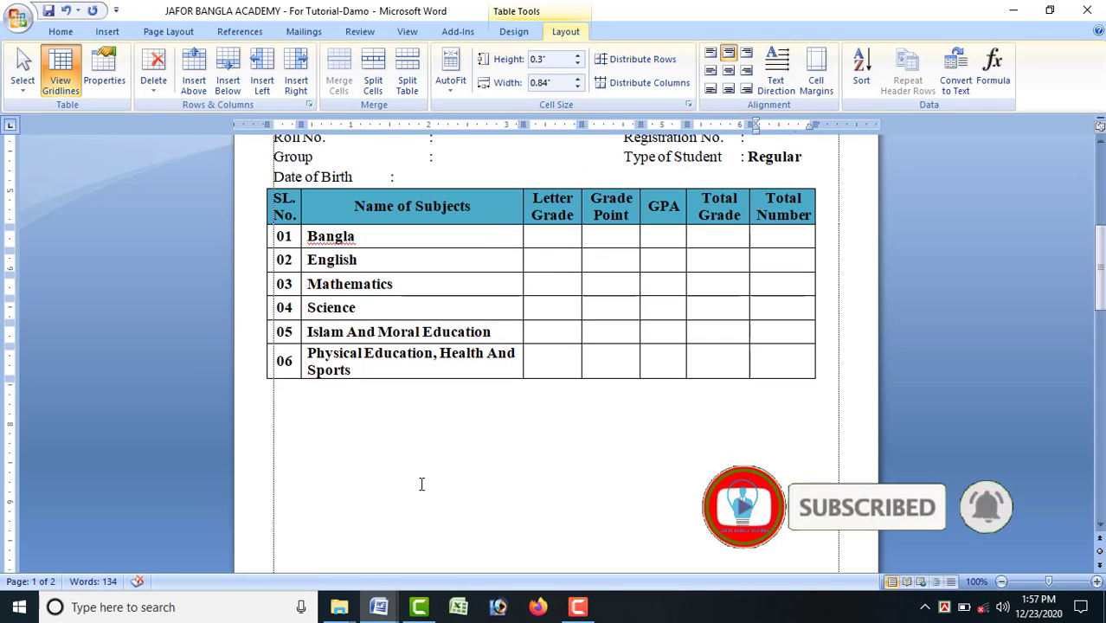
pyautogui.scroll(-3, 421, 474)
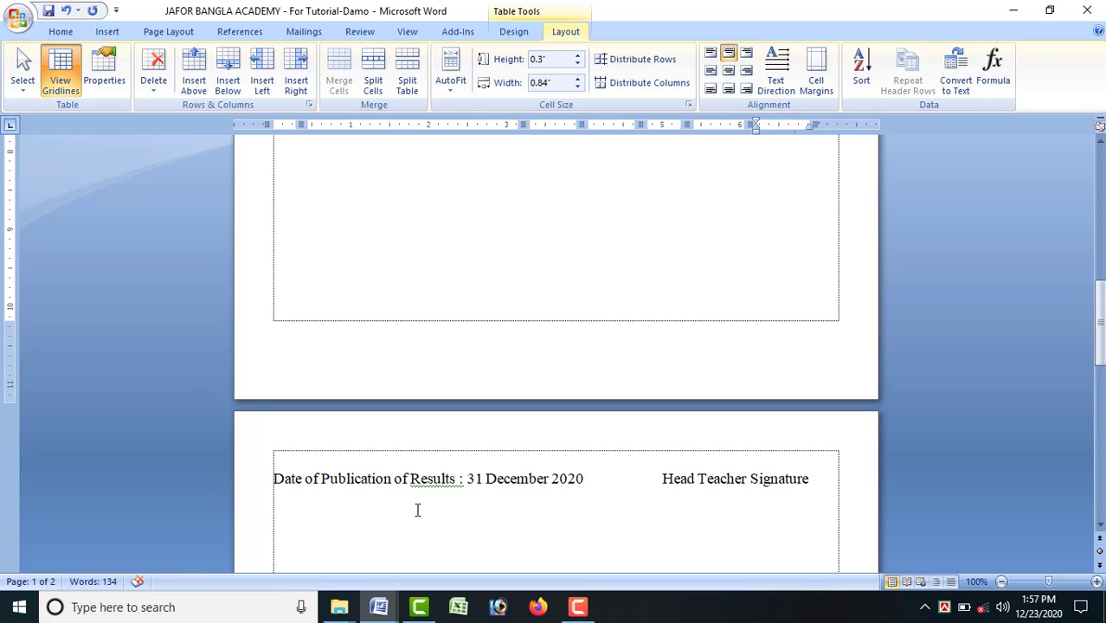
pyautogui.click(276, 467)
pyautogui.click(274, 478)
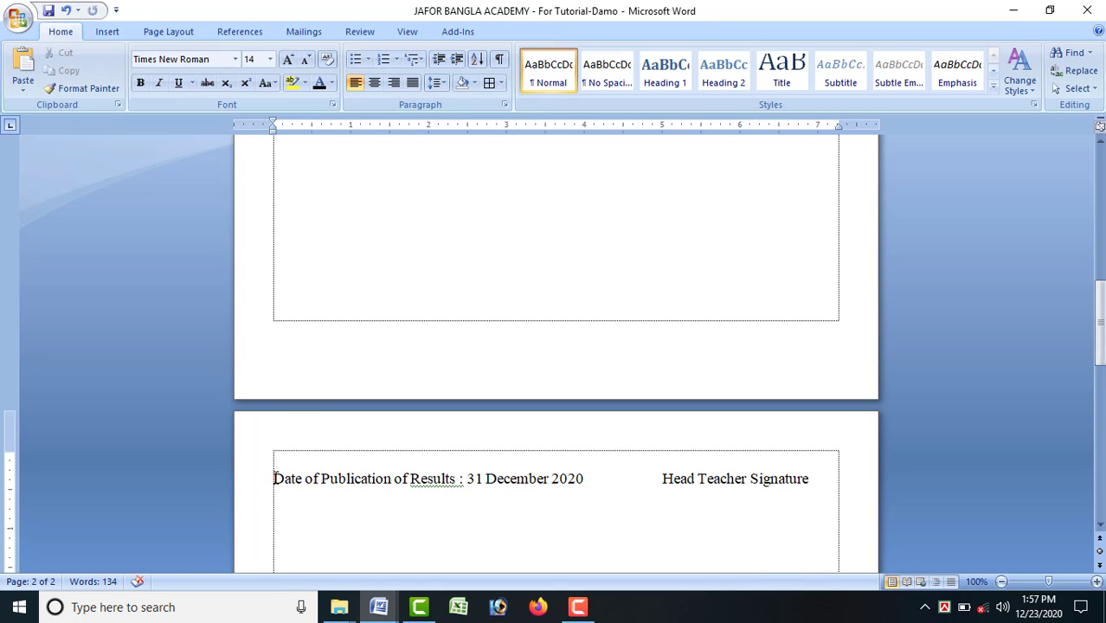
pyautogui.press('BackSpace')
pyautogui.press('BackSpace')
pyautogui.scroll(1, 306, 470)
pyautogui.press('BackSpace')
pyautogui.press('BackSpace')
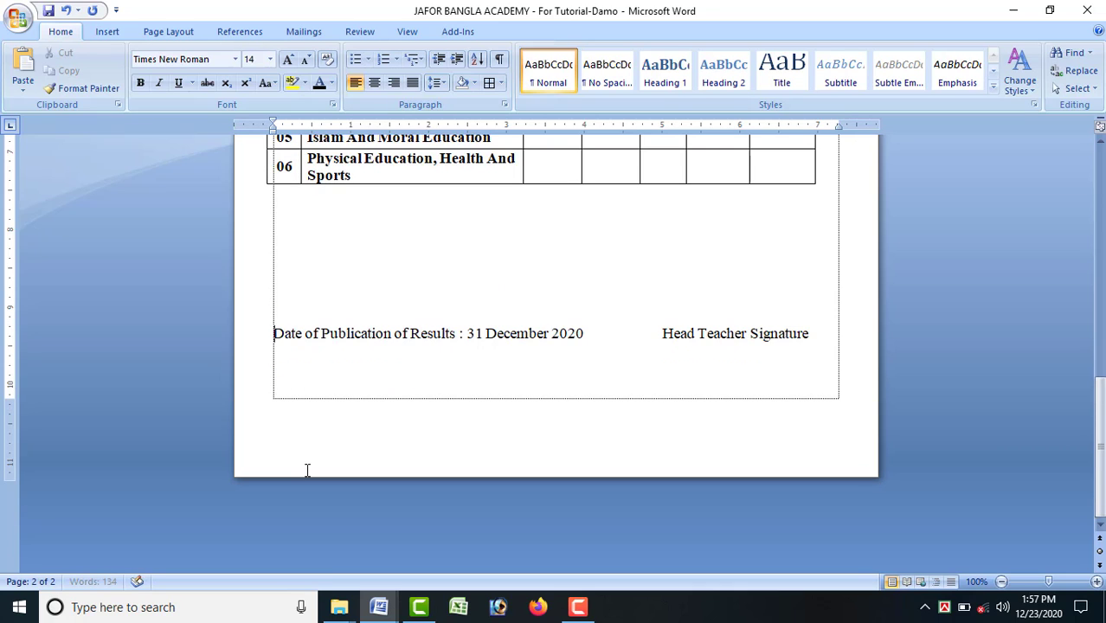
# Make the publication date and signature line bold, and reduce the gap before "Head Teacher Signature" to fit it on one line.
pyautogui.press('End')
pyautogui.click(659, 334)
pyautogui.moveTo(814, 333); pyautogui.dragTo(274, 353)
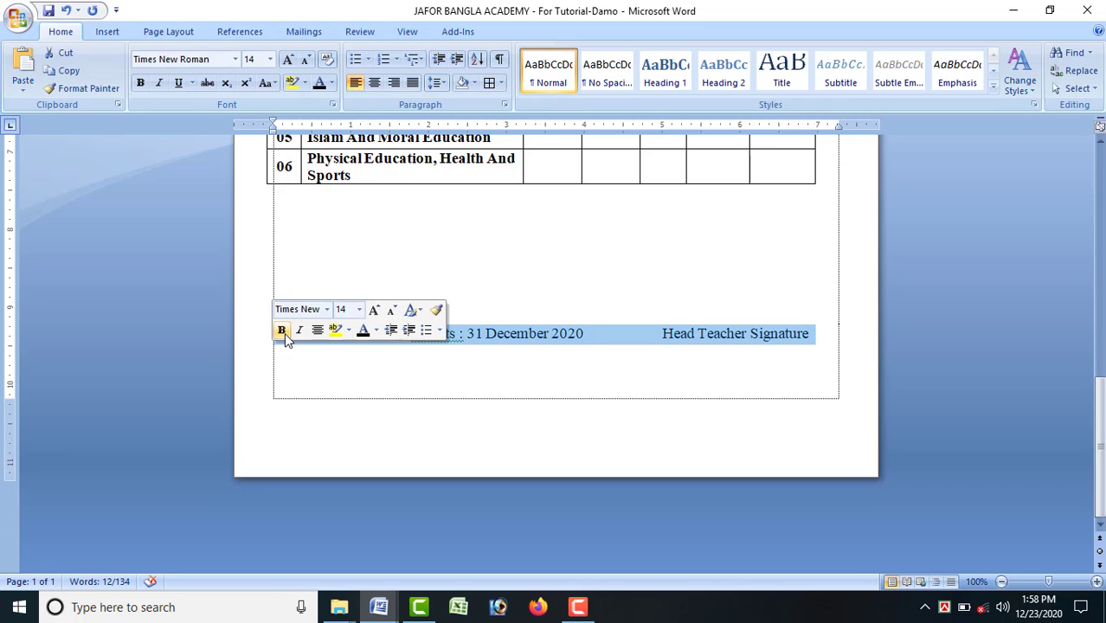
pyautogui.click(282, 330)
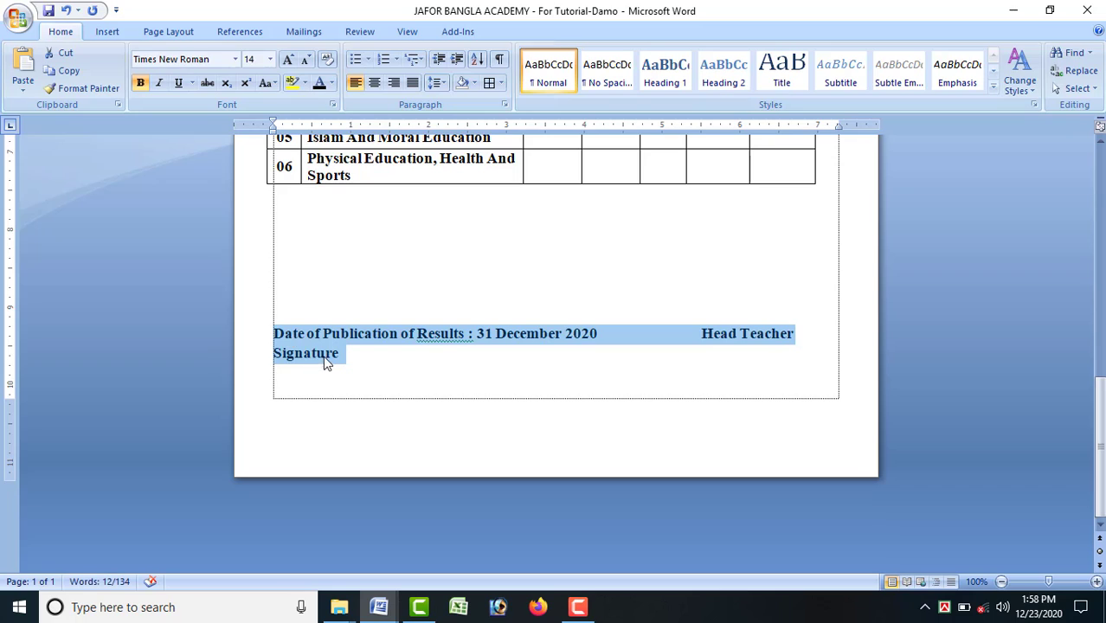
pyautogui.click(410, 357)
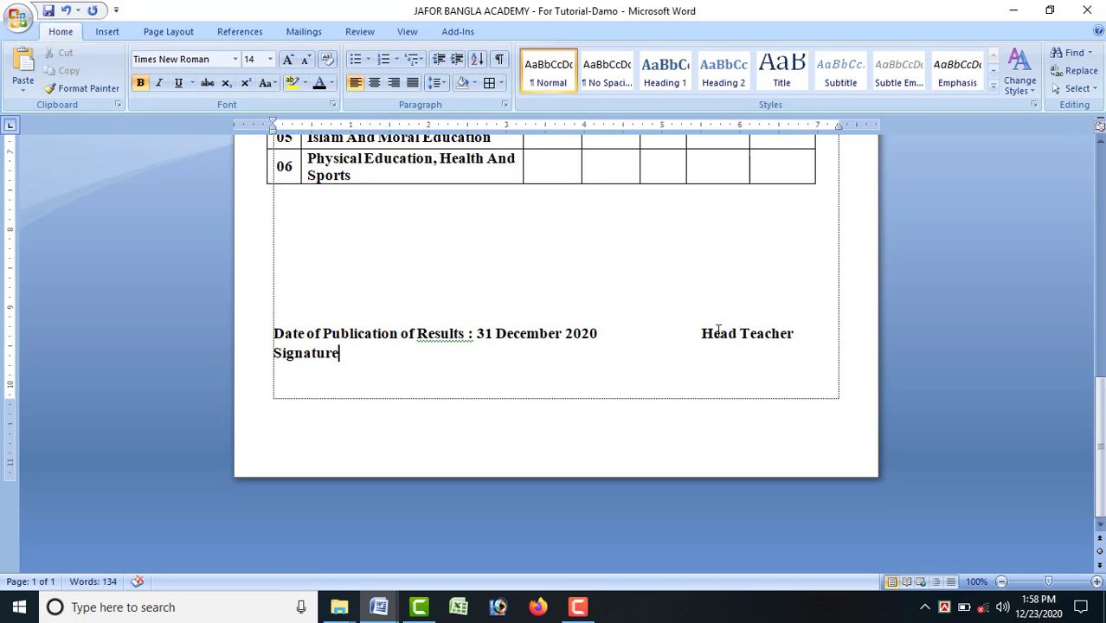
pyautogui.press('BackSpace')
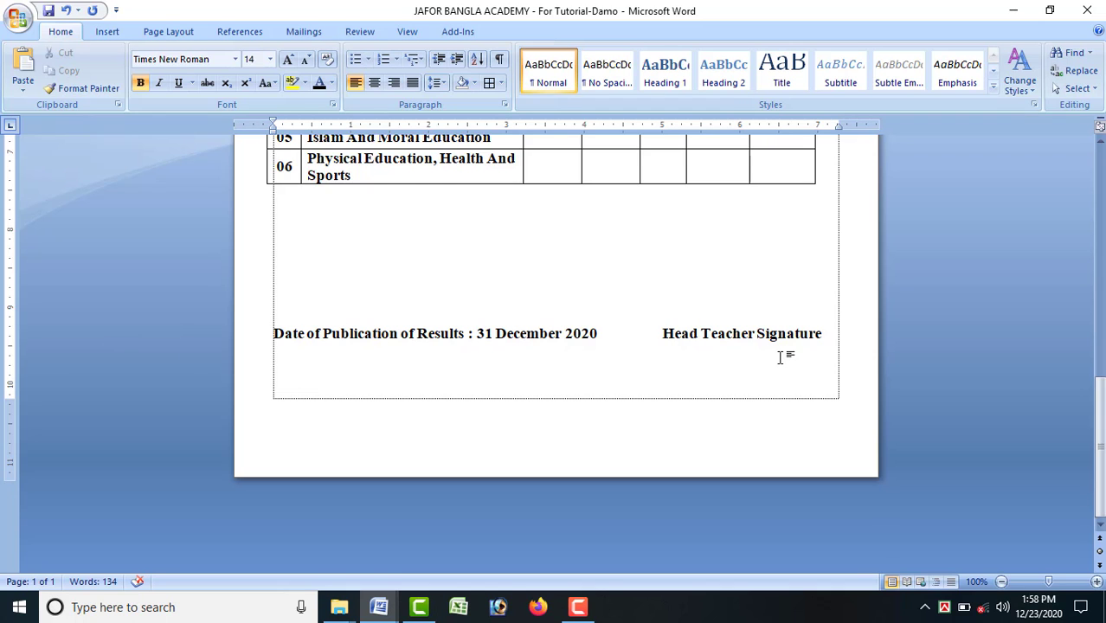
# Choose the thick black, rough-edged art border near the end of the art list as a 31 pt page border for the whole document.
pyautogui.scroll(10, 768, 355)
pyautogui.scroll(1, 488, 322)
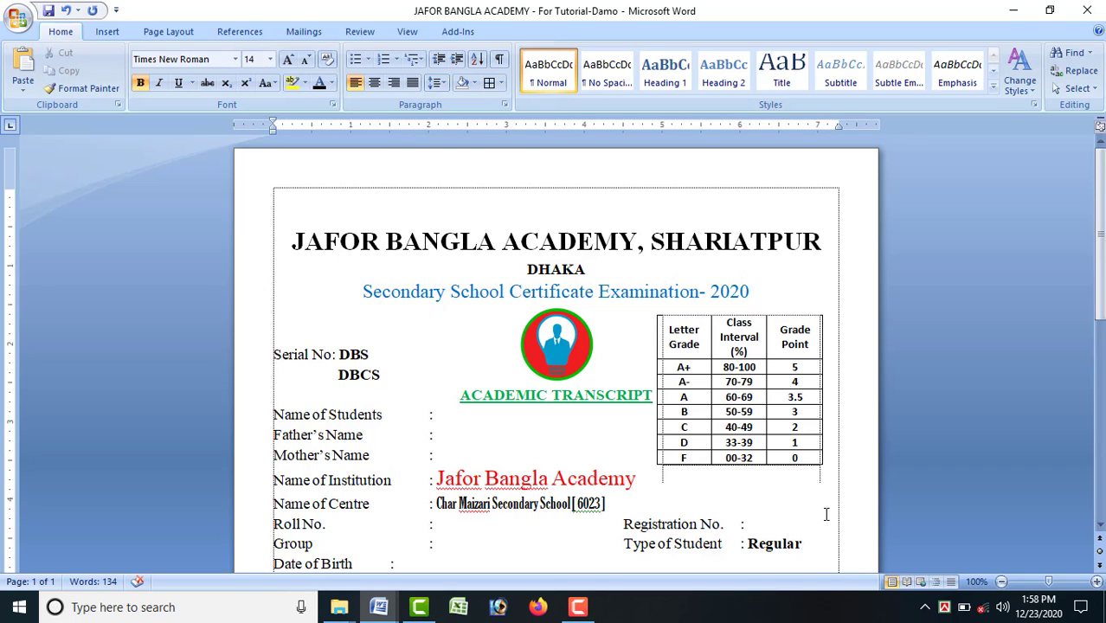
pyautogui.scroll(-1, 825, 514)
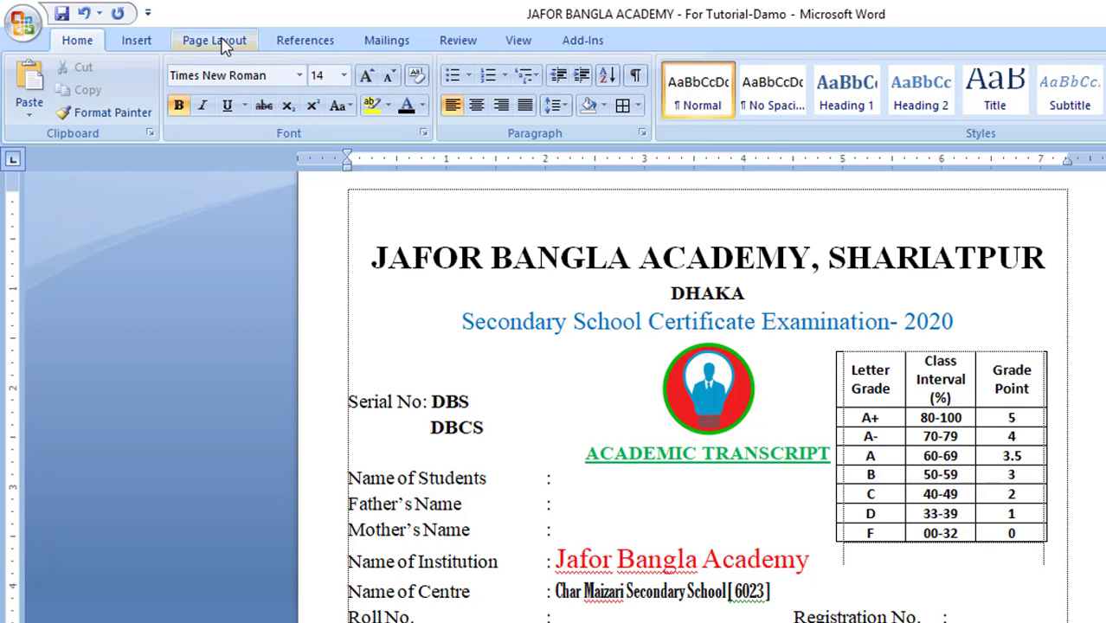
pyautogui.click(224, 47)
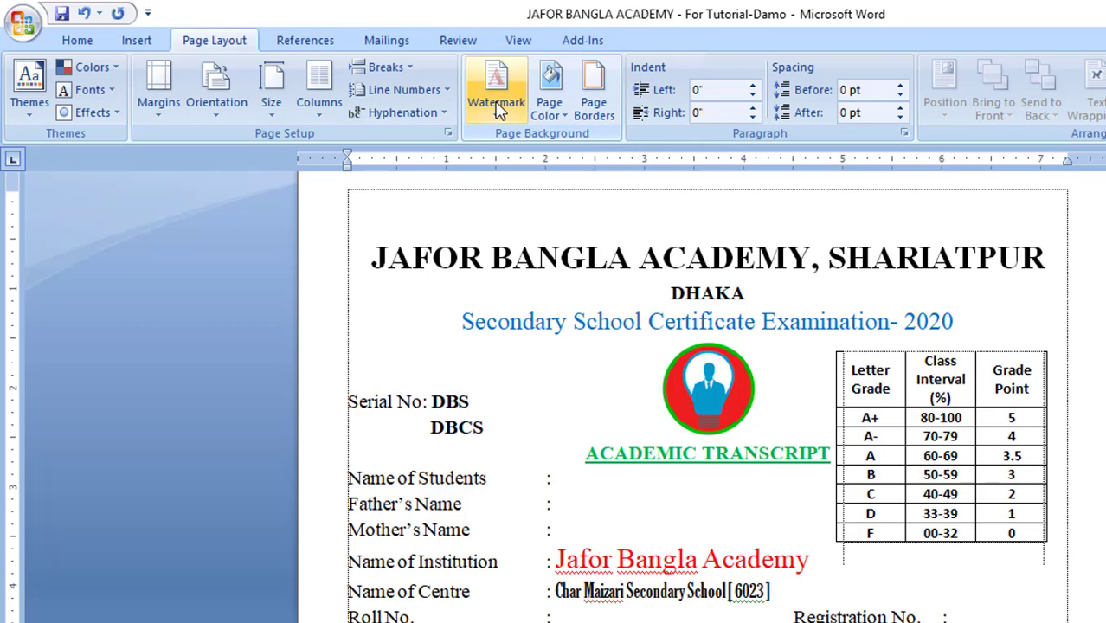
pyautogui.click(609, 118)
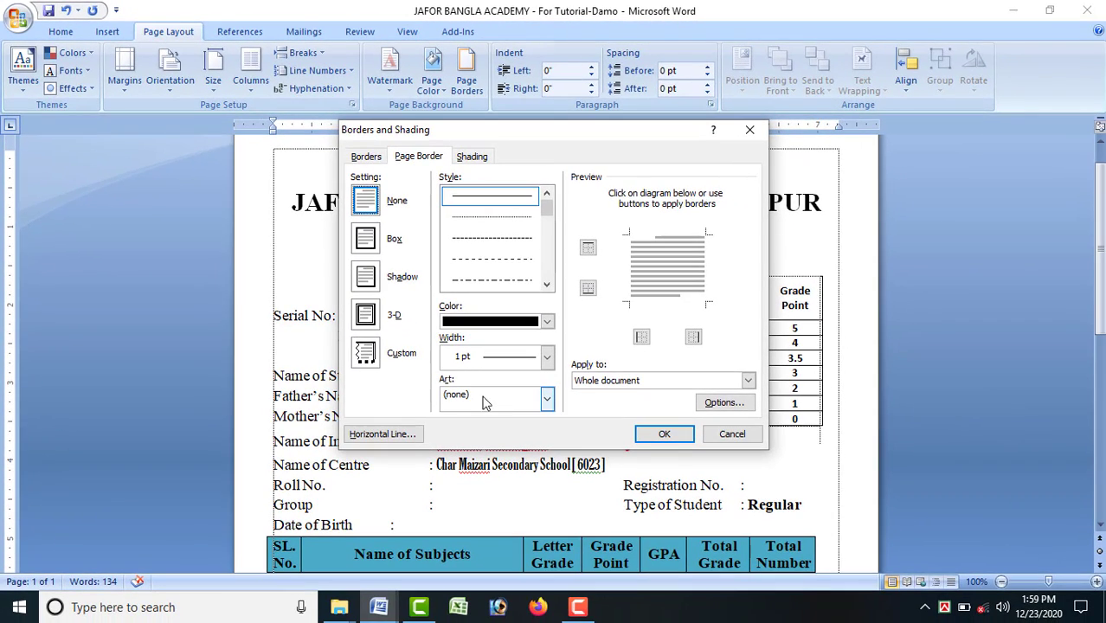
pyautogui.click(548, 399)
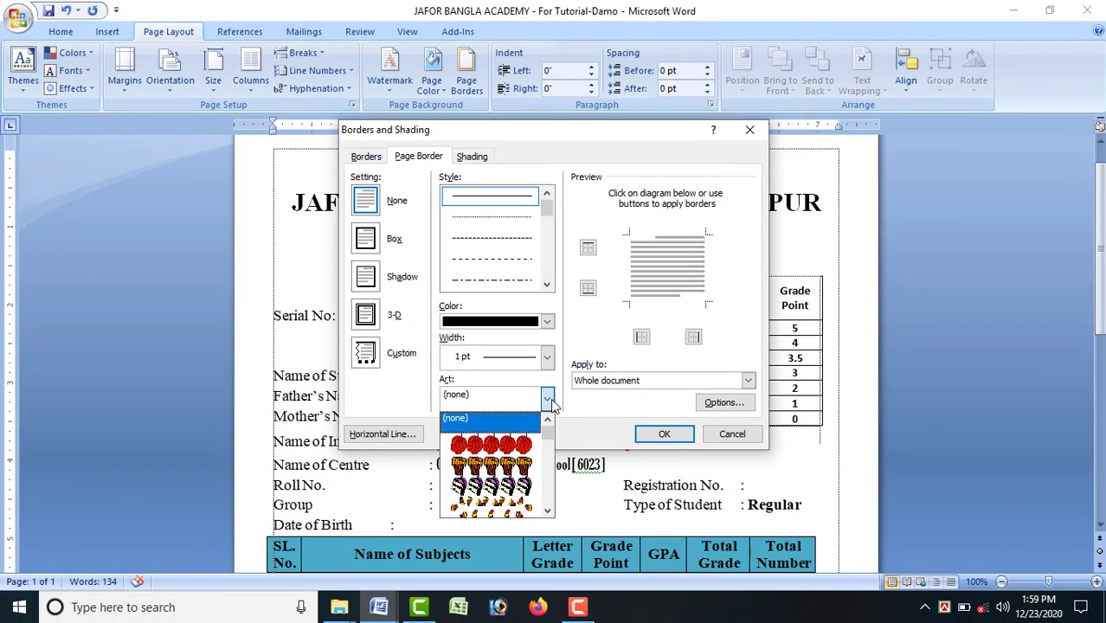
pyautogui.scroll(-1, 506, 471)
pyautogui.scroll(-6, 508, 474)
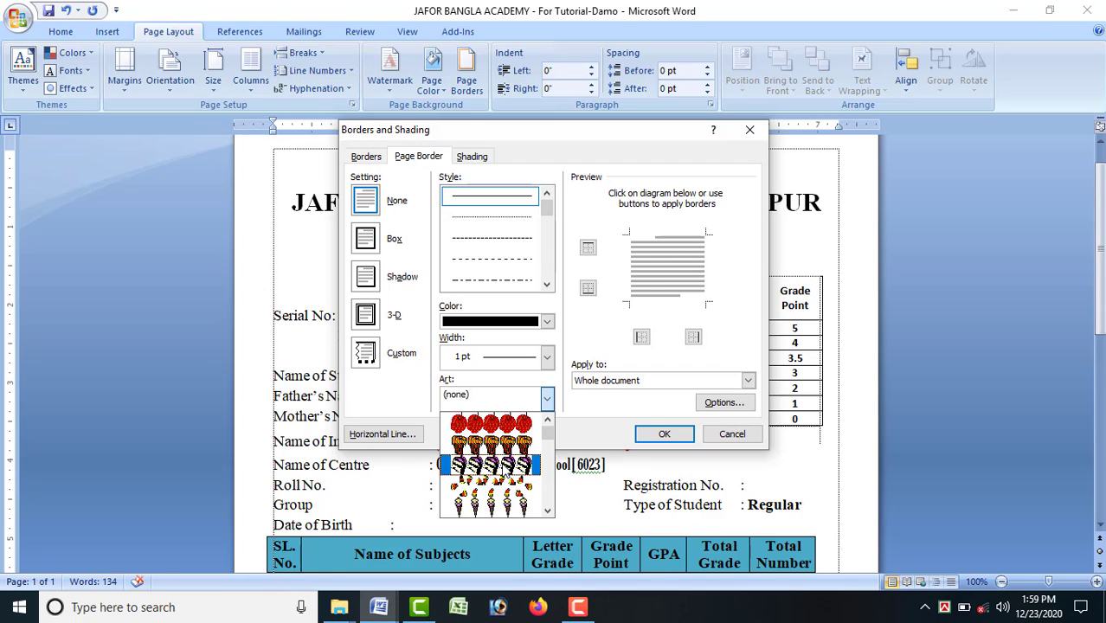
pyautogui.scroll(-7, 510, 465)
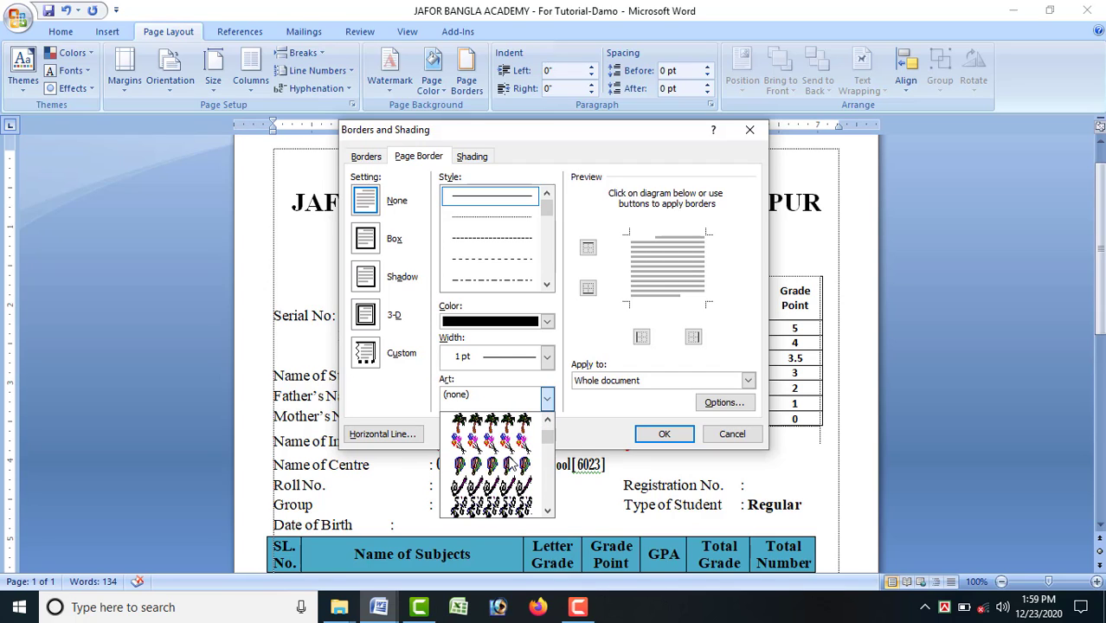
pyautogui.scroll(-8, 519, 458)
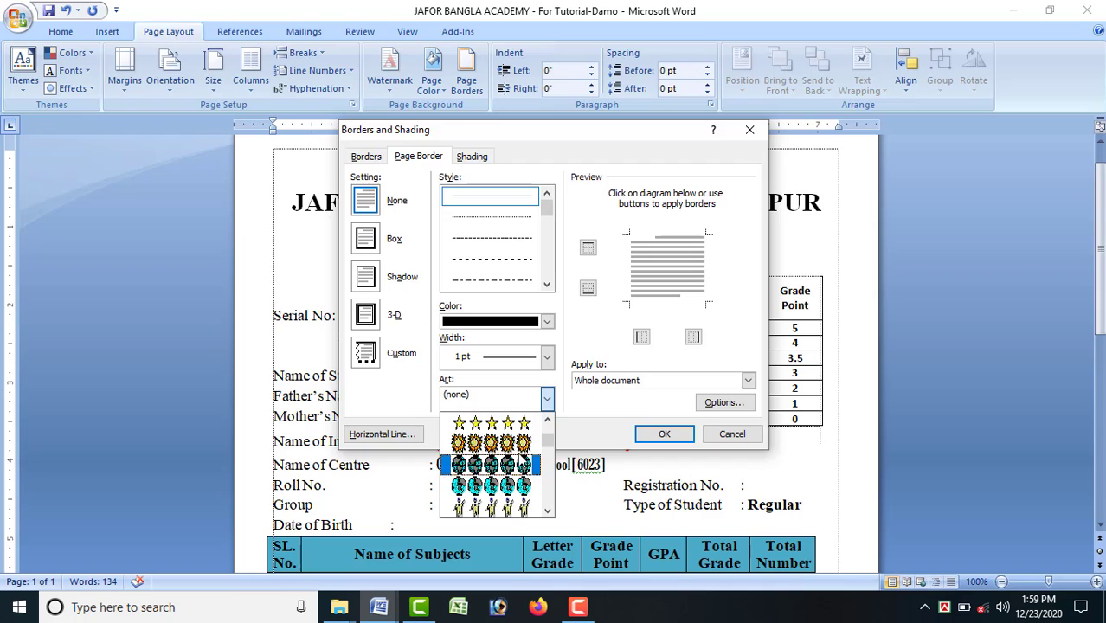
pyautogui.scroll(-8, 521, 458)
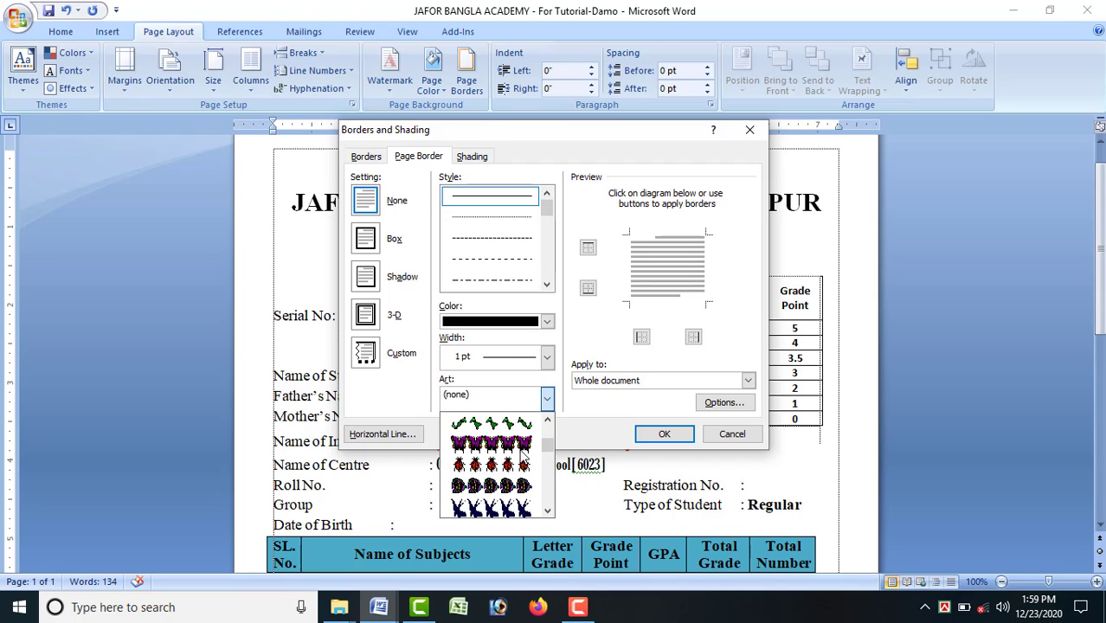
pyautogui.scroll(-8, 515, 486)
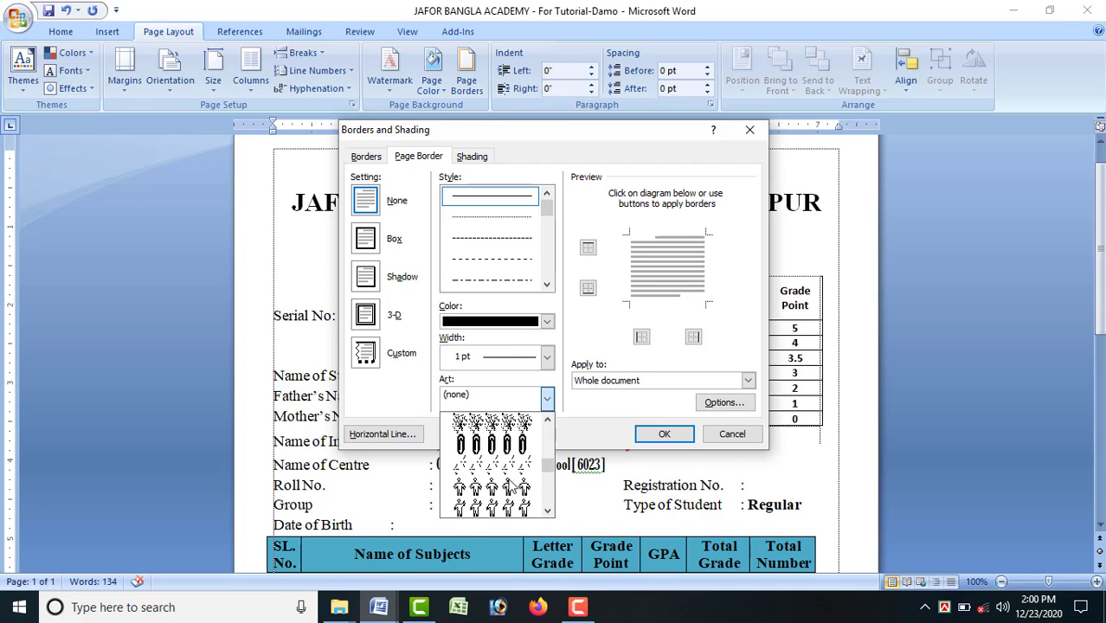
pyautogui.scroll(-8, 521, 483)
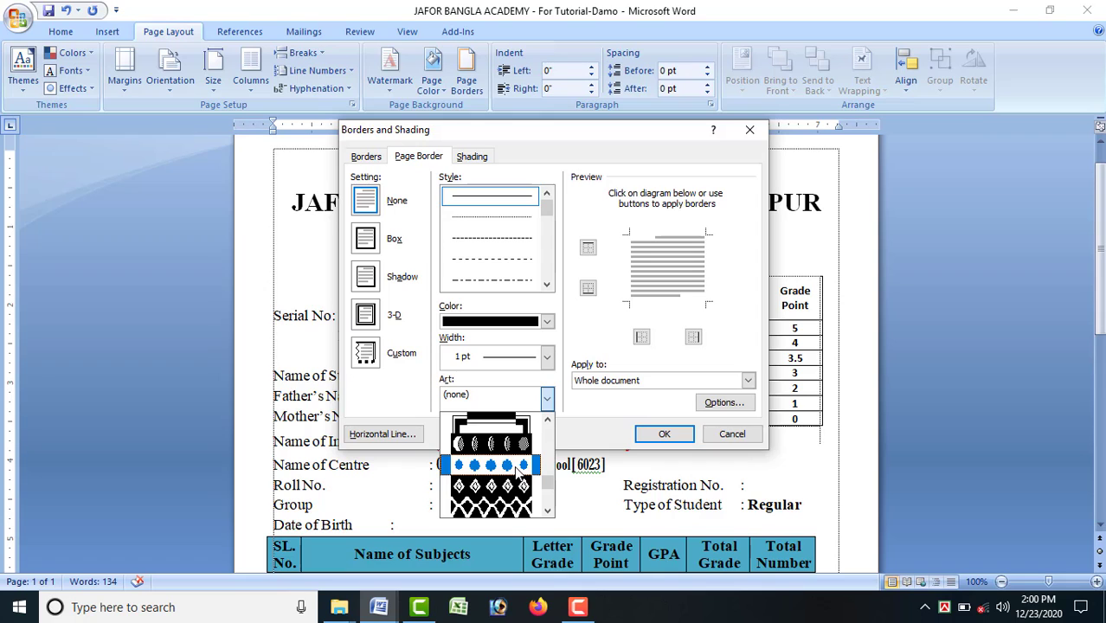
pyautogui.scroll(-8, 493, 492)
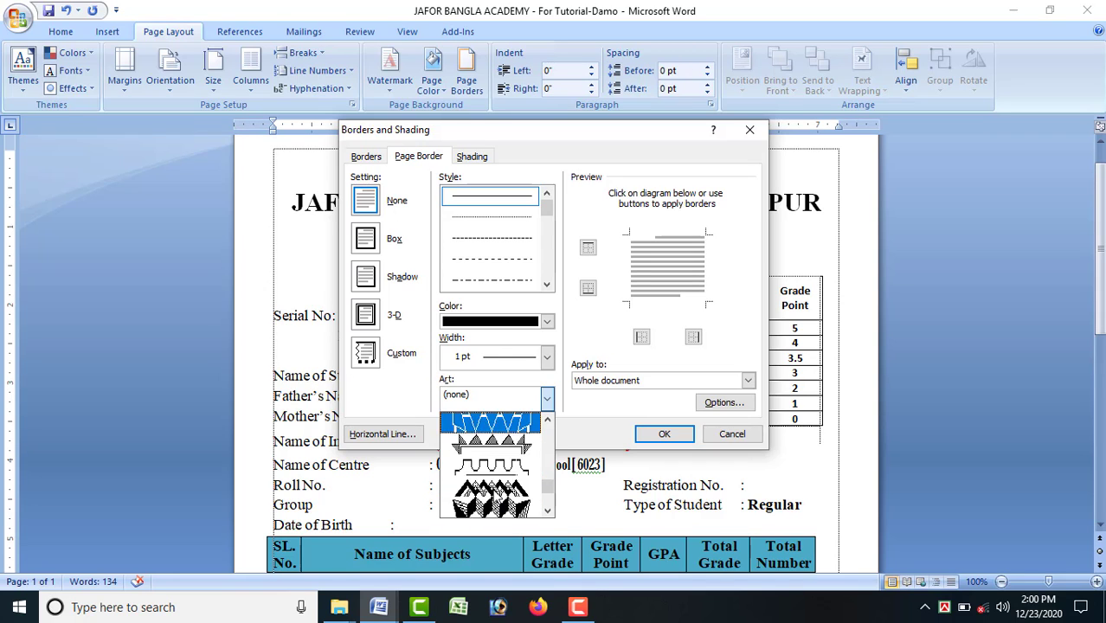
pyautogui.scroll(-2, 499, 503)
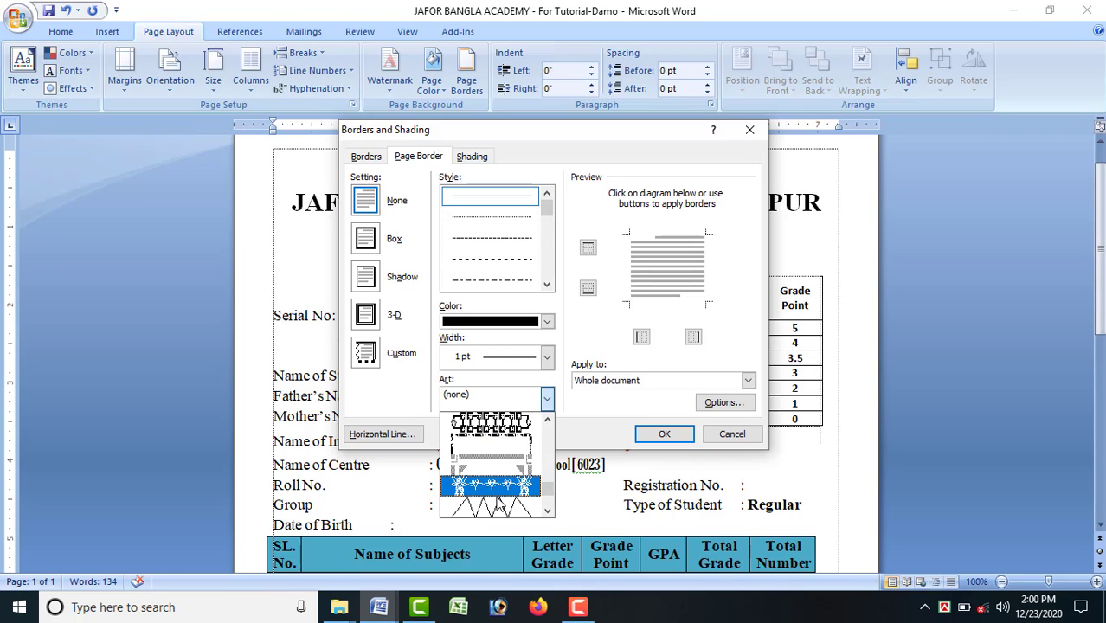
pyautogui.scroll(-8, 498, 508)
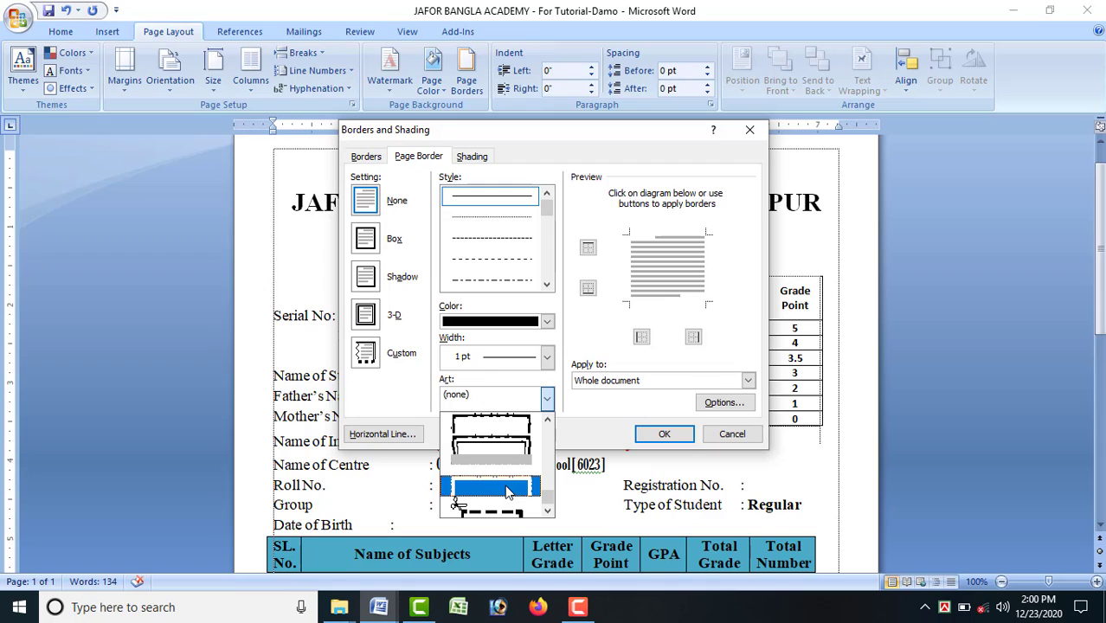
pyautogui.click(507, 489)
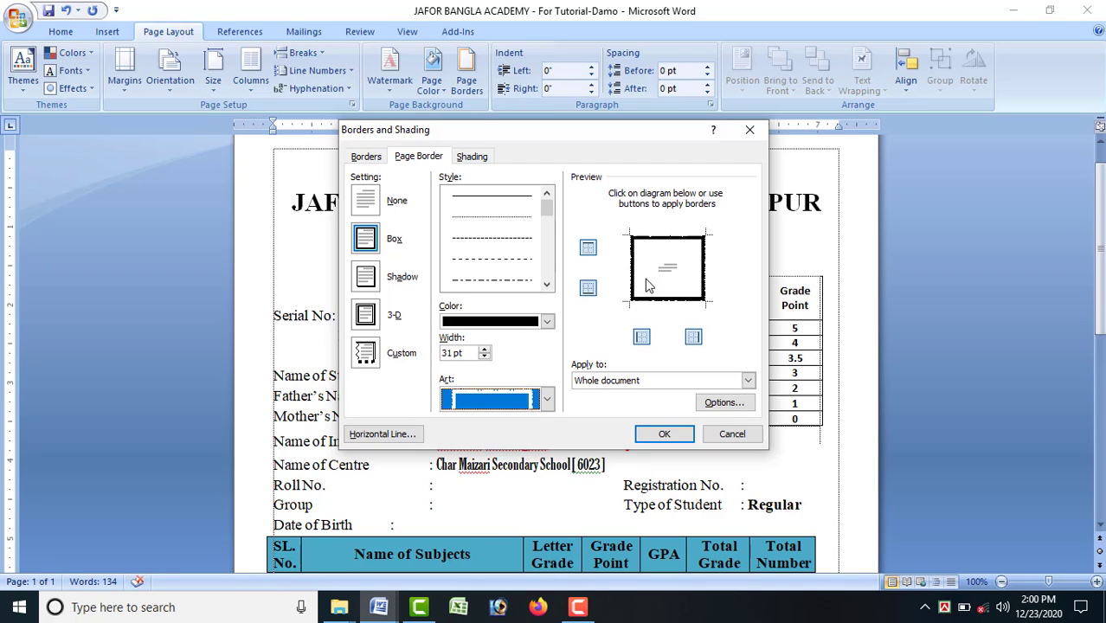
pyautogui.click(547, 400)
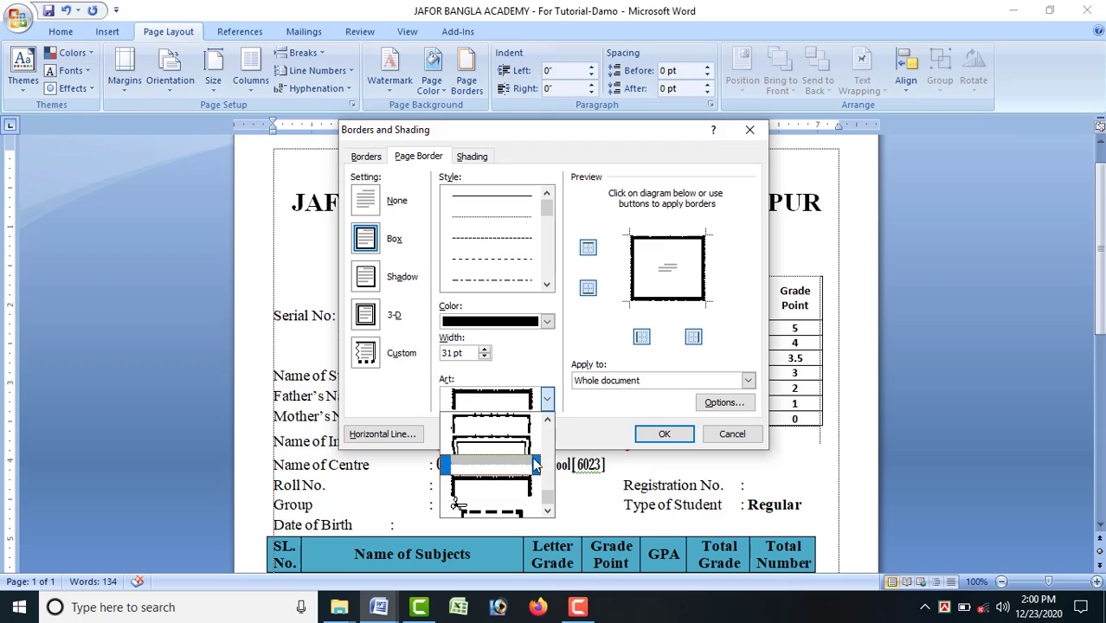
pyautogui.scroll(-1, 516, 474)
pyautogui.scroll(1, 517, 472)
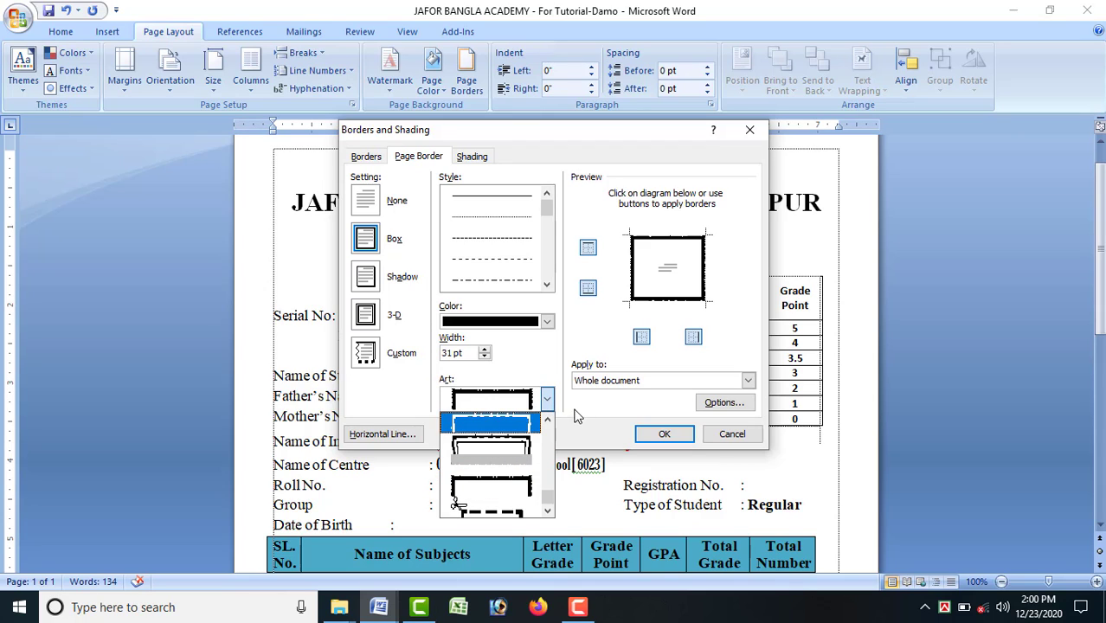
pyautogui.click(722, 275)
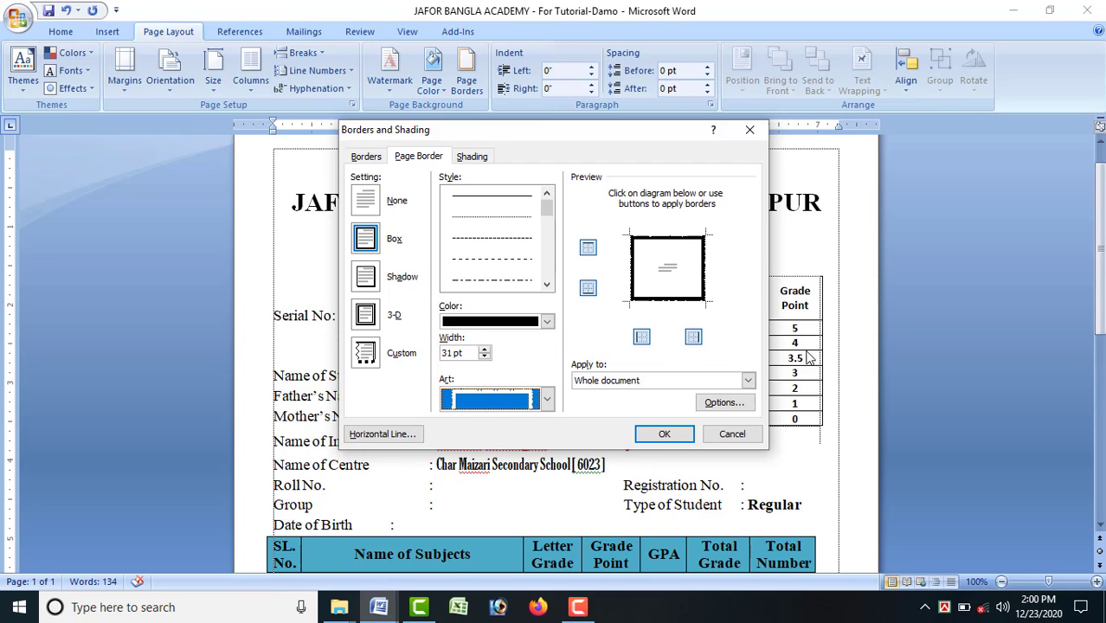